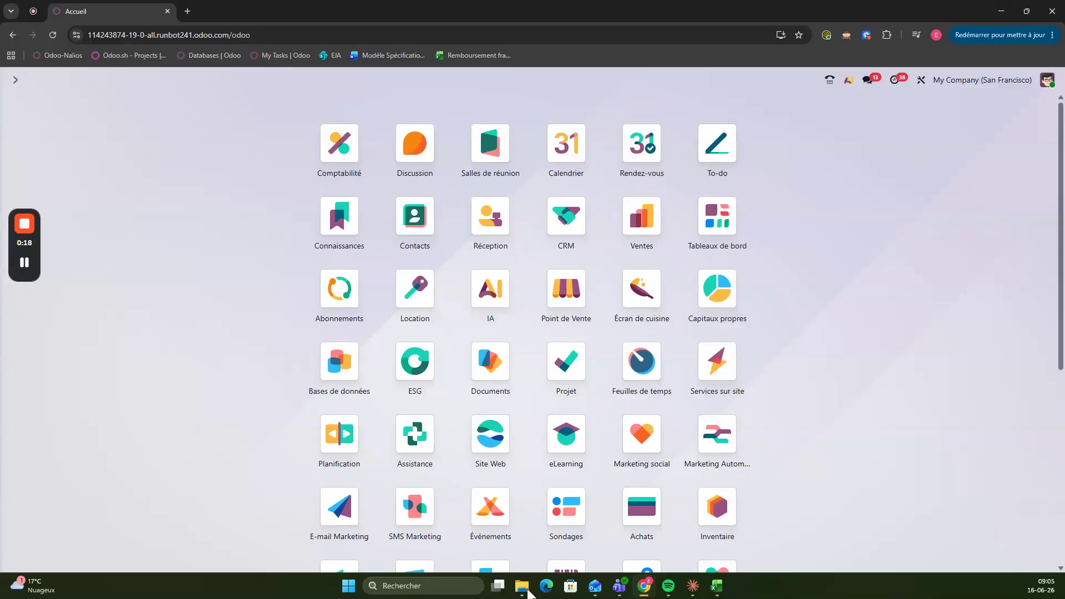
# Find the accounting Taxes configuration list and open the Ecotaxe sales tax record
pyautogui.write('taxes')
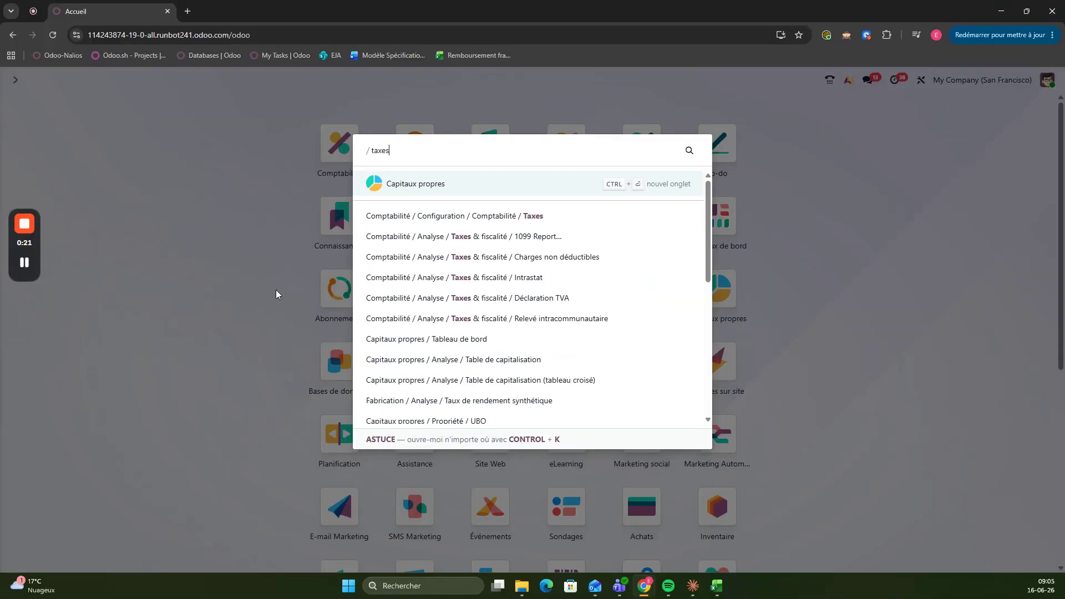
pyautogui.press('Down')
pyautogui.press('Return')
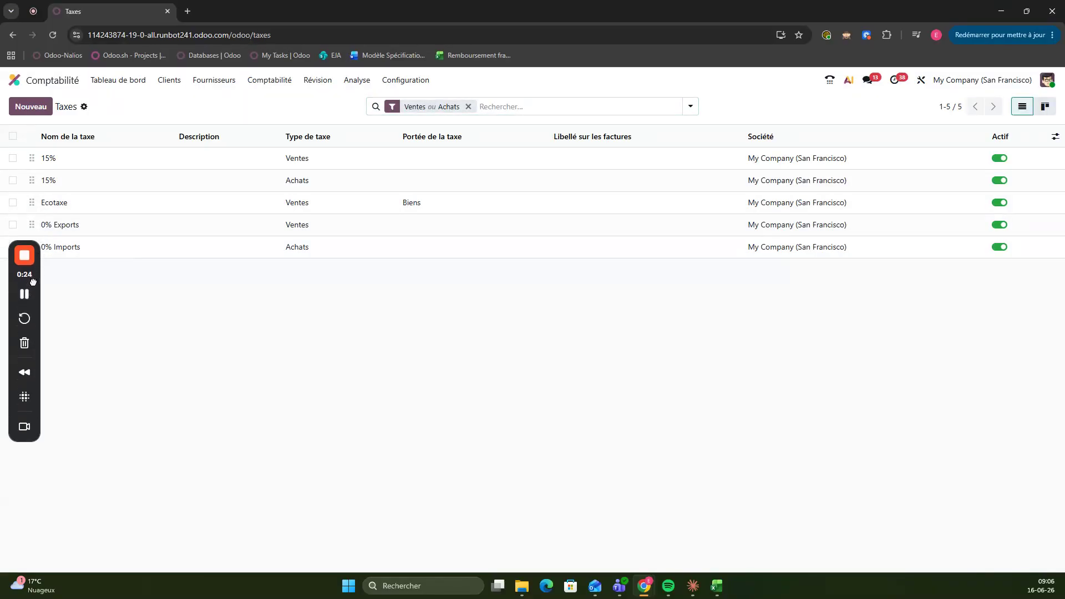
pyautogui.click(73, 209)
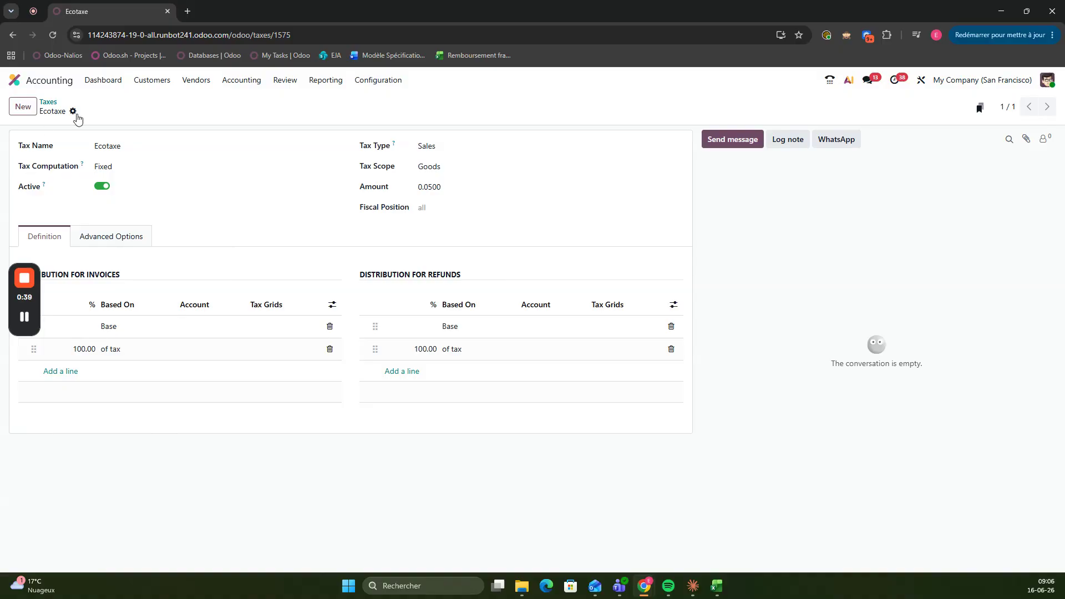
# Examine the Ecotaxe record's available tax computation, tax type and tax scope options, along with its amount
pyautogui.click(128, 169)
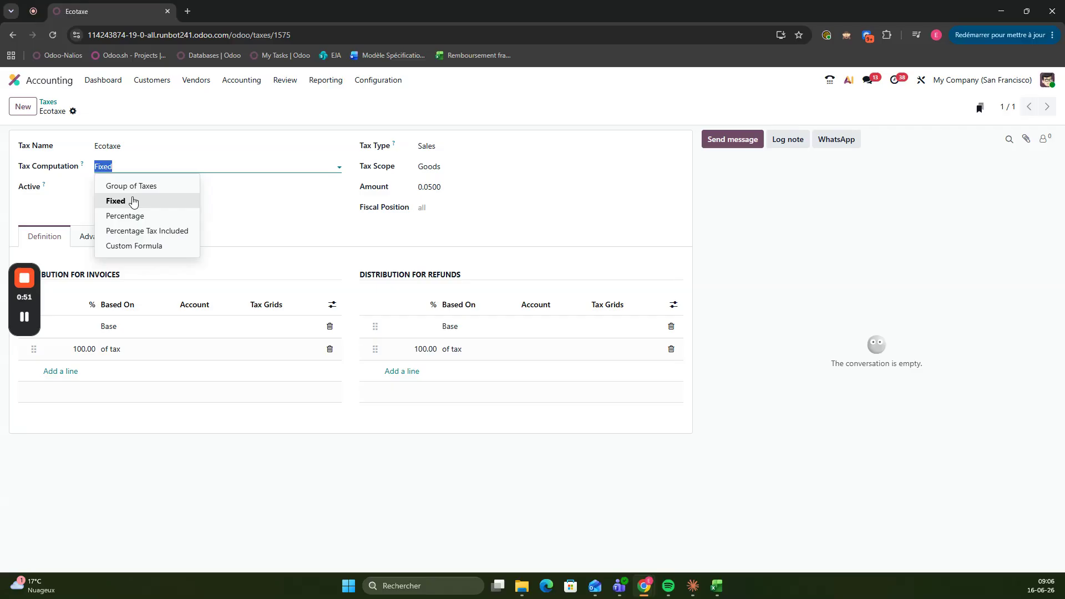
pyautogui.click(284, 244)
pyautogui.moveTo(395, 143)
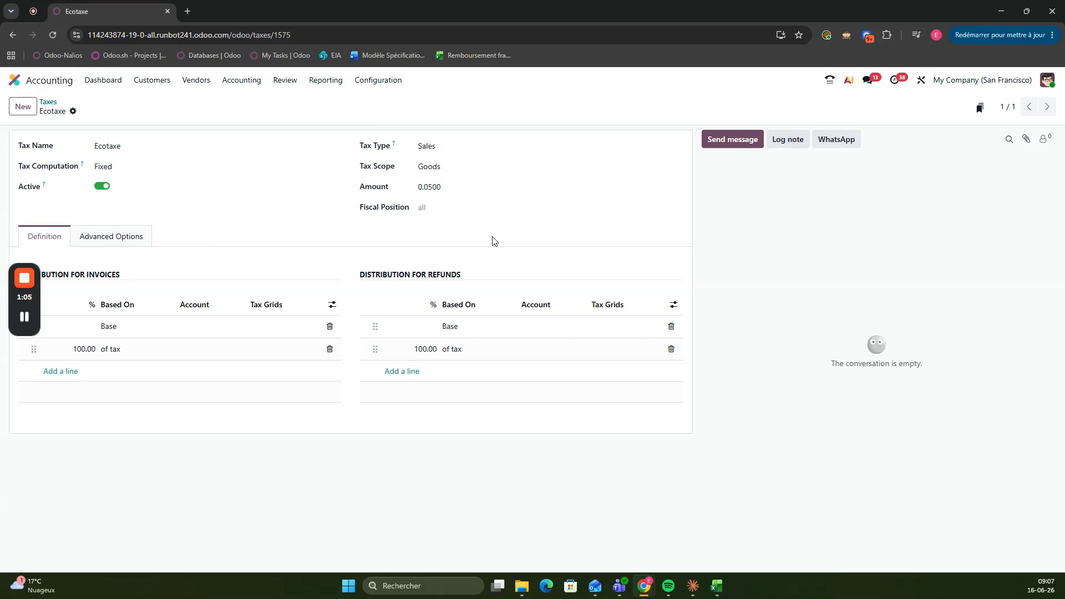
pyautogui.click(464, 145)
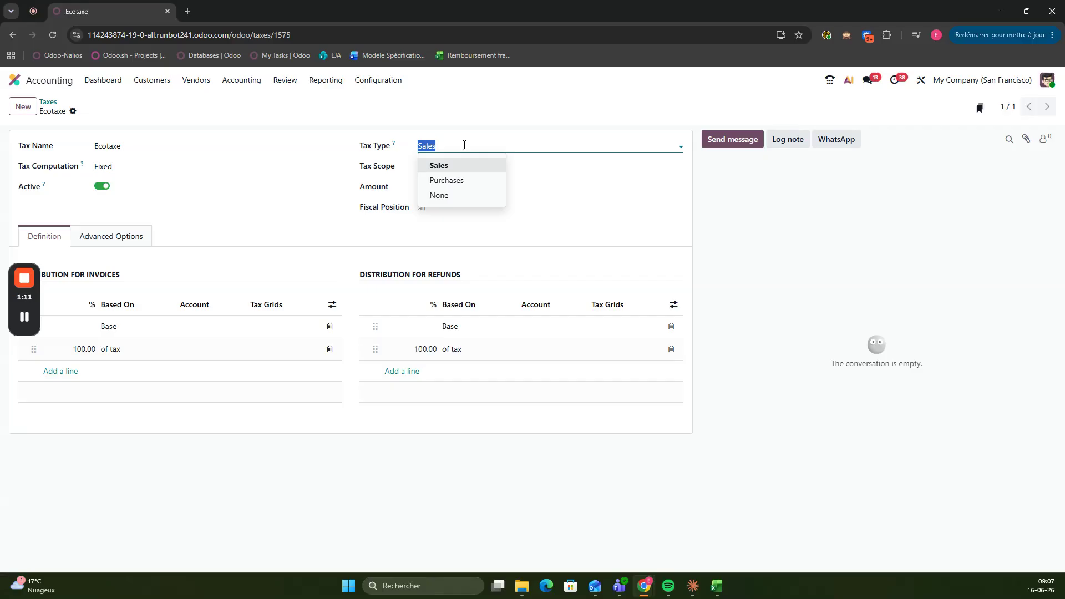
pyautogui.click(377, 237)
pyautogui.click(428, 167)
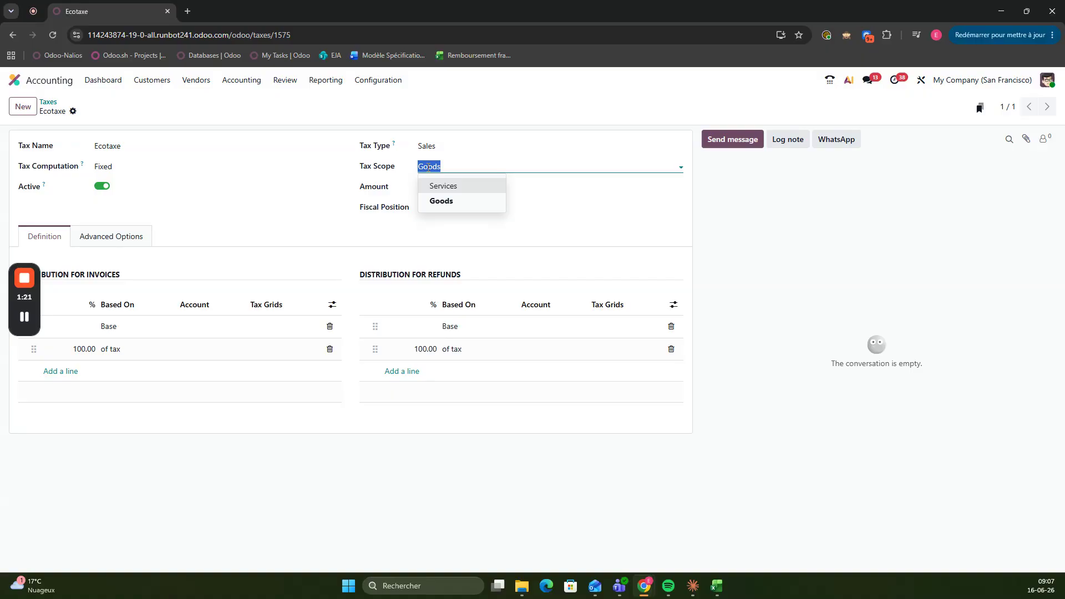
pyautogui.click(422, 203)
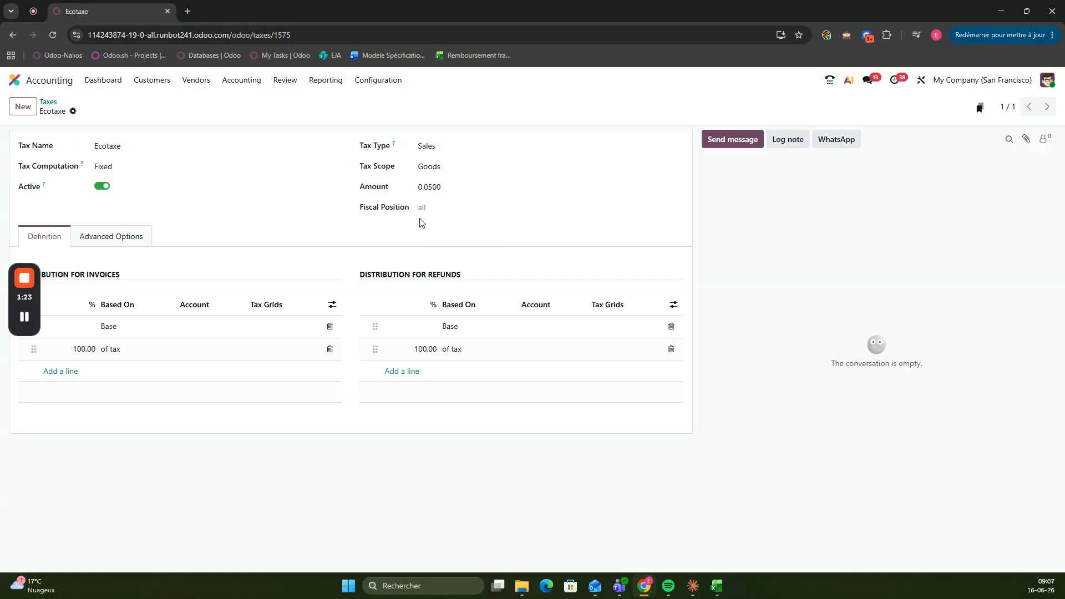
pyautogui.click(436, 187)
# Examine the Ecotaxe's advanced options, especially the Affect Base of Subsequent Taxes setting and its explanation
pyautogui.click(139, 242)
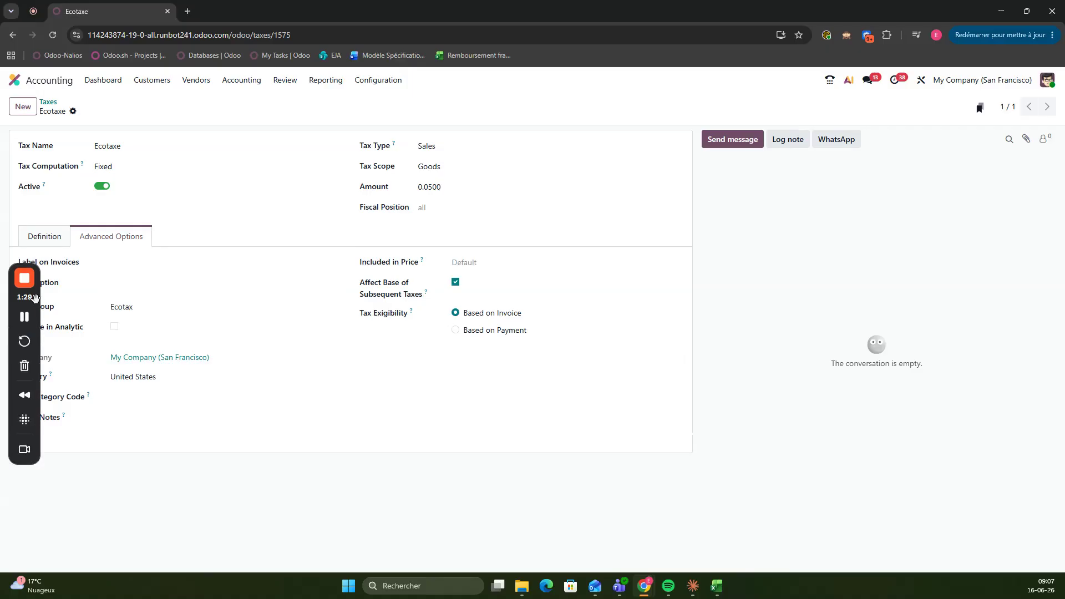
pyautogui.moveTo(24, 311); pyautogui.dragTo(945, 248)
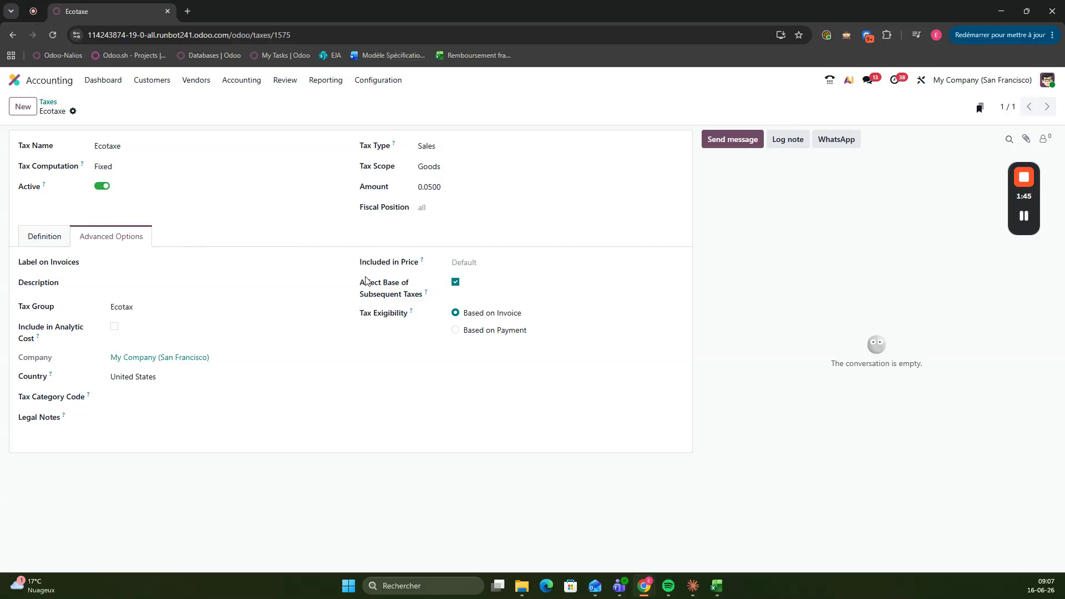
pyautogui.moveTo(360, 283); pyautogui.dragTo(428, 294)
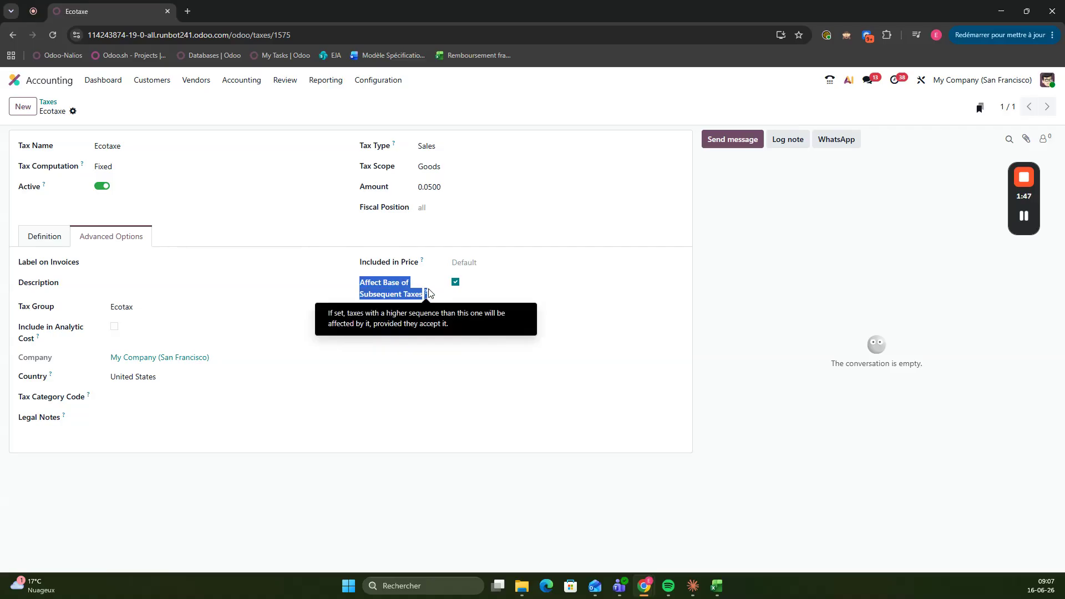
pyautogui.click(413, 397)
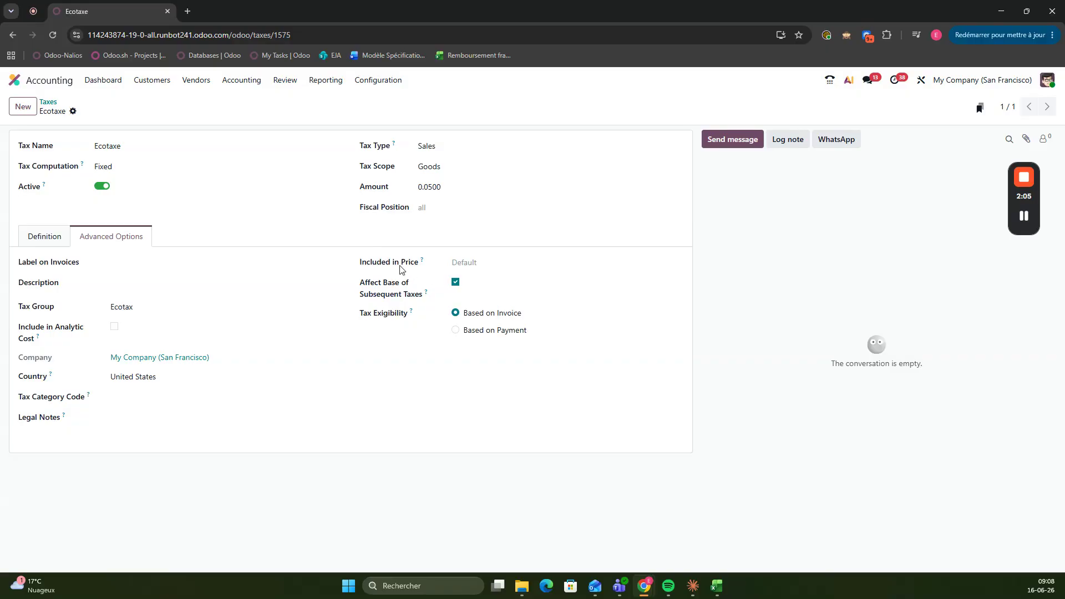
# Return to the accounting Taxes list to review the order of the configured taxes
pyautogui.click(14, 80)
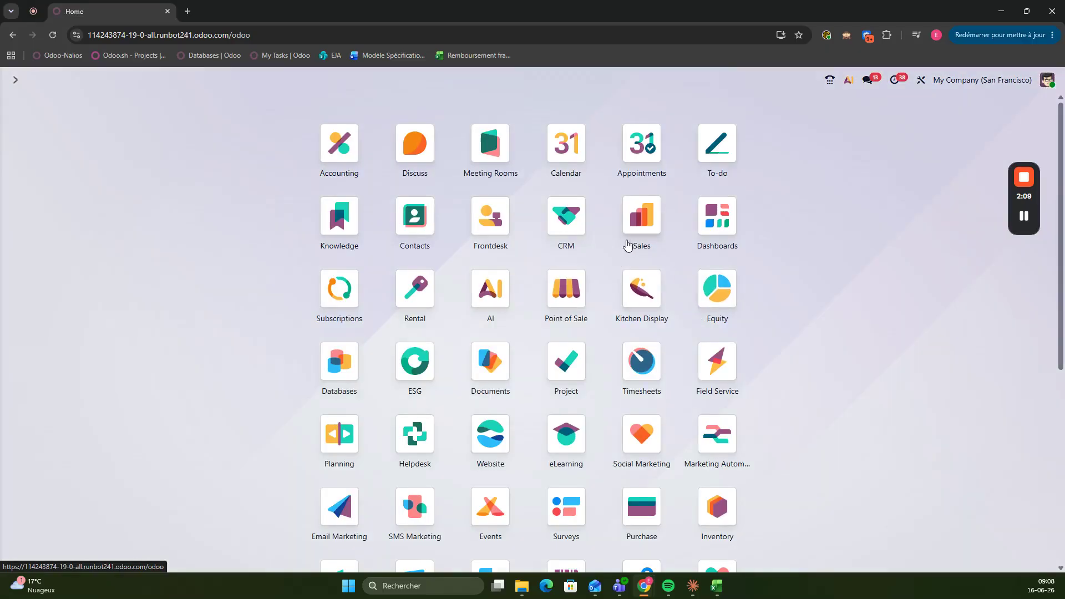
pyautogui.write('taxes')
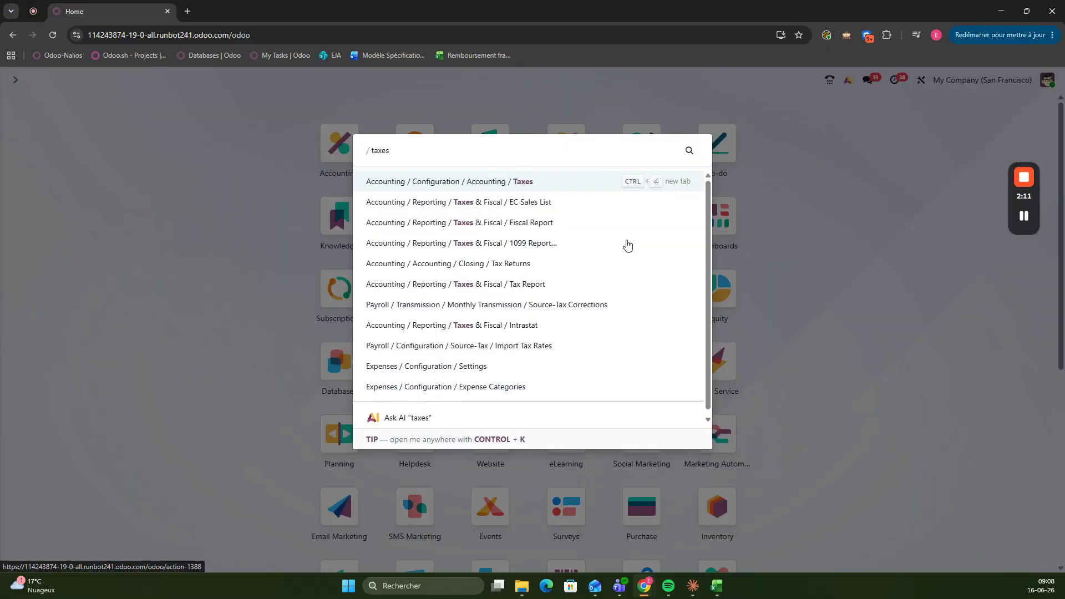
pyautogui.press('Return')
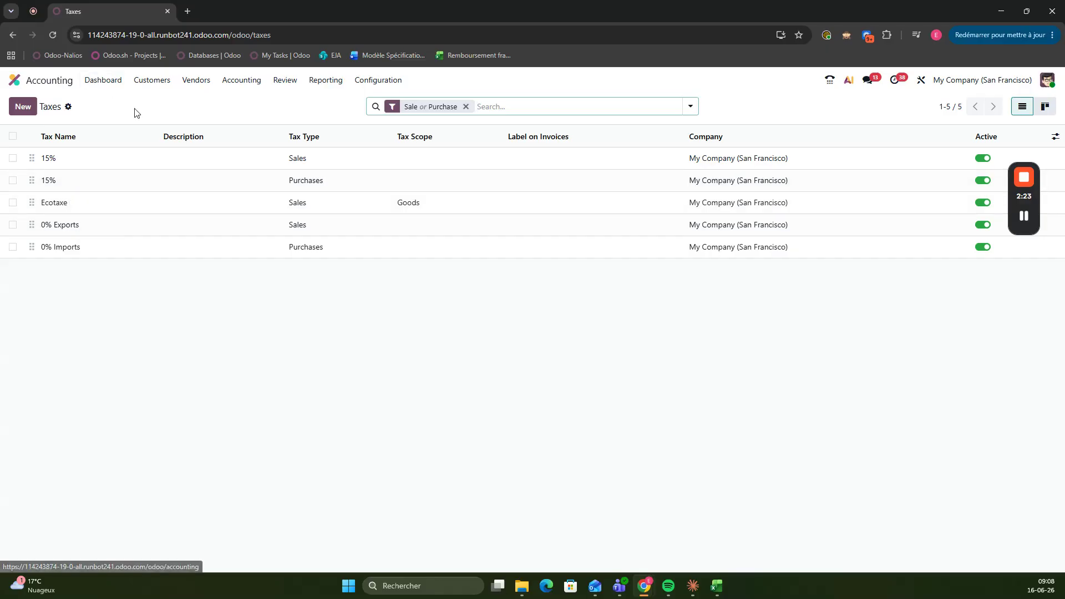
# Open the Sales product list
pyautogui.click(52, 80)
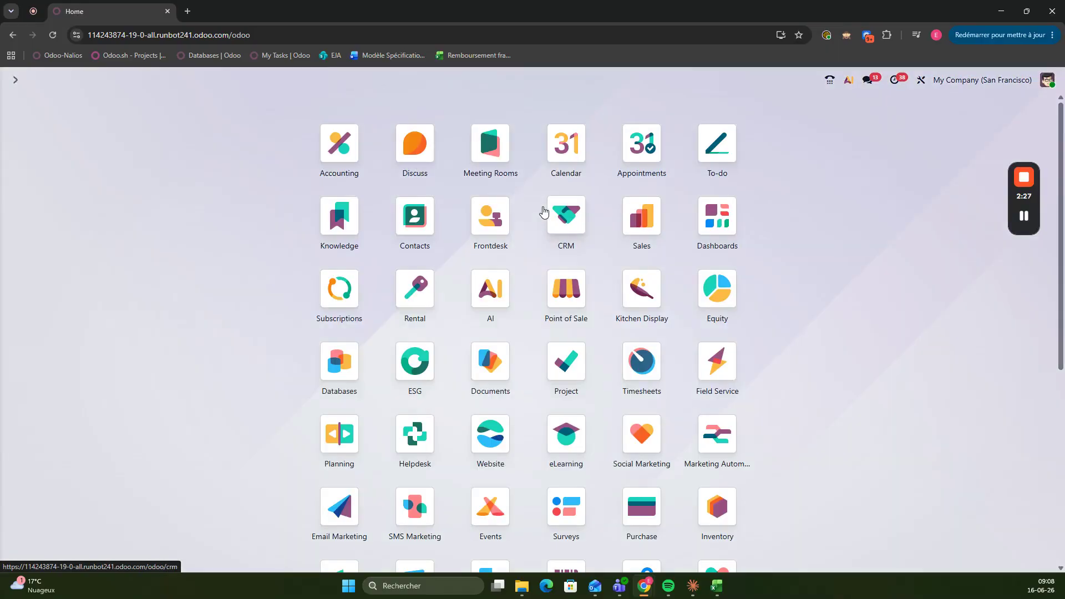
pyautogui.write('produc')
pyautogui.press('Return')
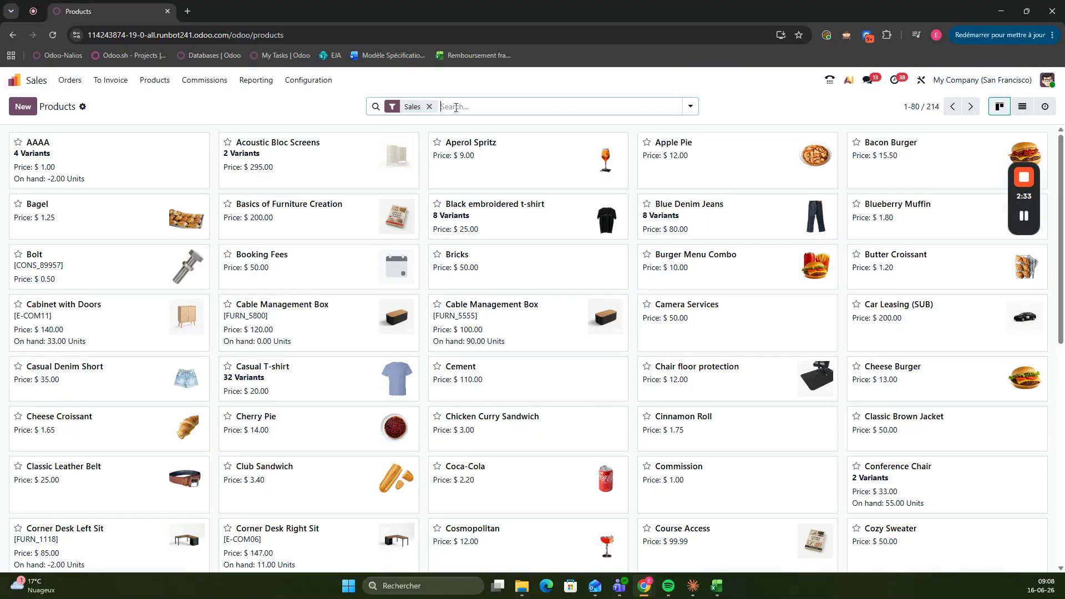
pyautogui.write('ecot')
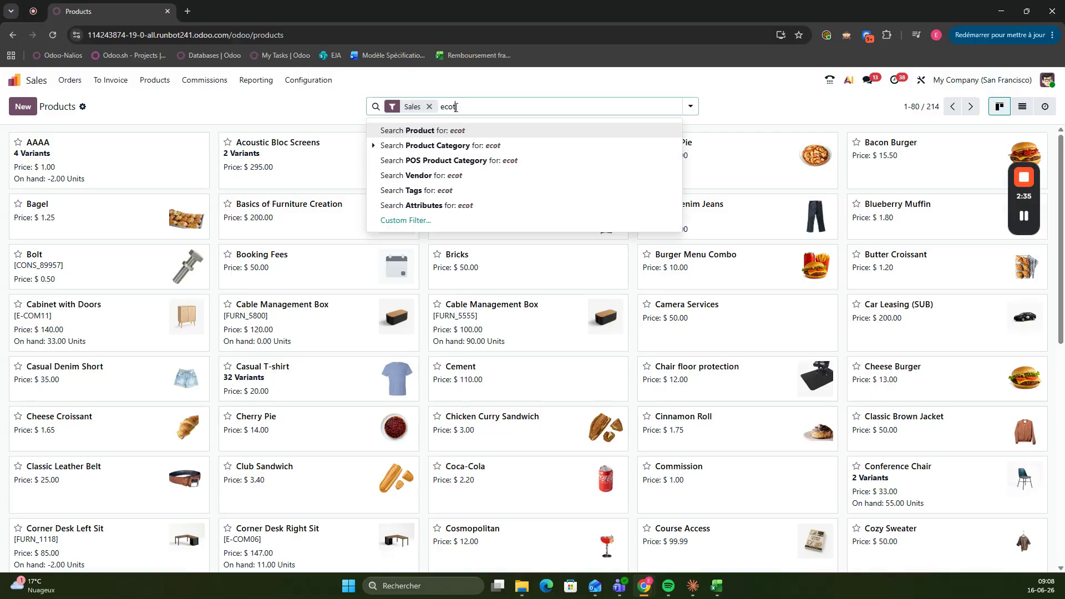
pyautogui.write('axe')
pyautogui.press('Return')
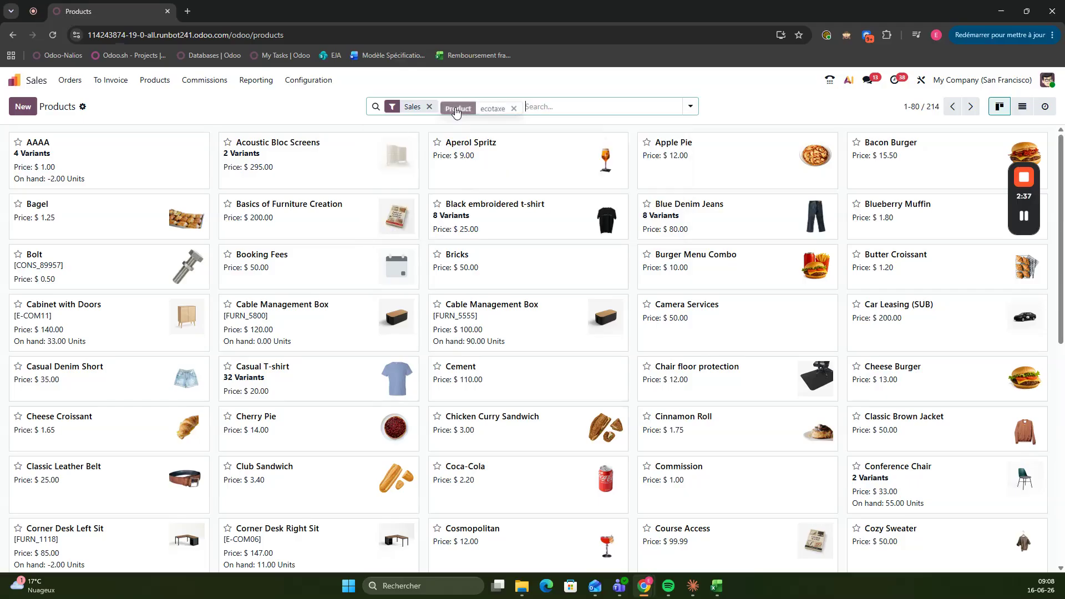
pyautogui.click(513, 106)
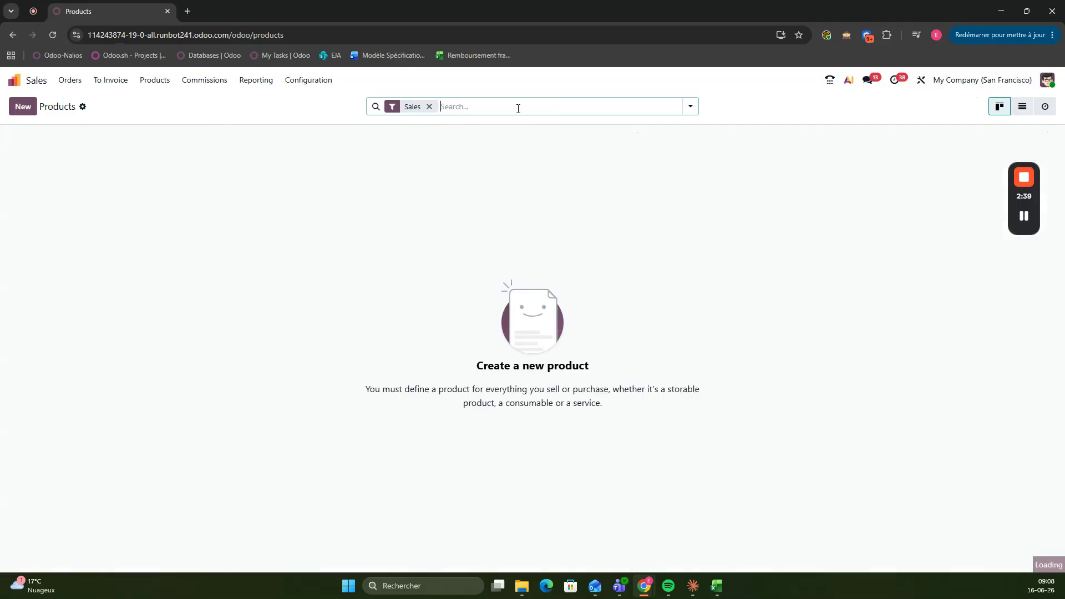
# Search the products for "ecotax" and open the Tst Ecotax product
pyautogui.write('ecotax')
pyautogui.press('Return')
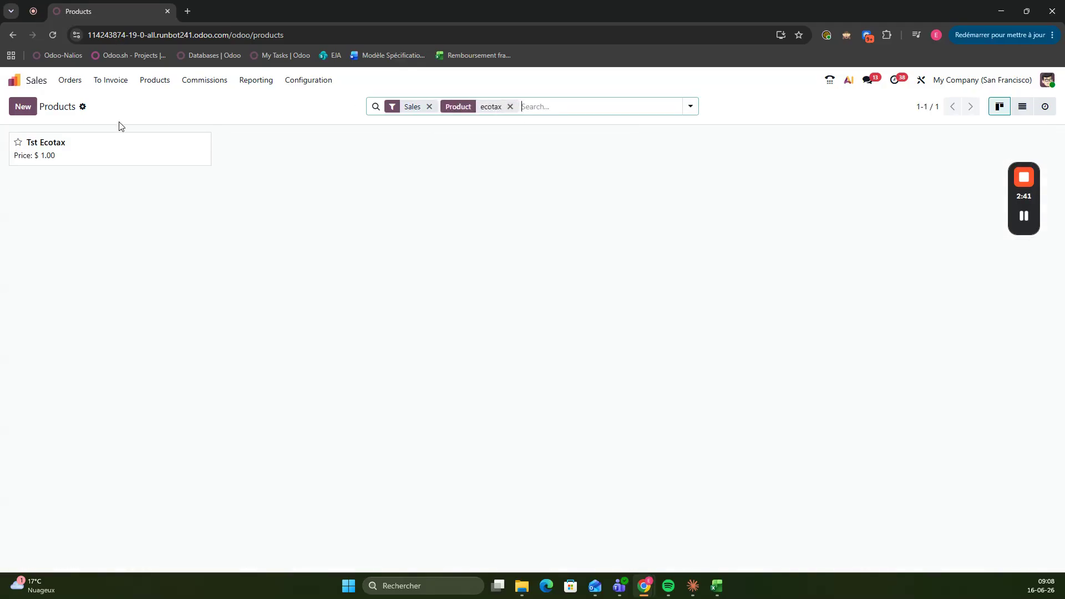
pyautogui.click(70, 161)
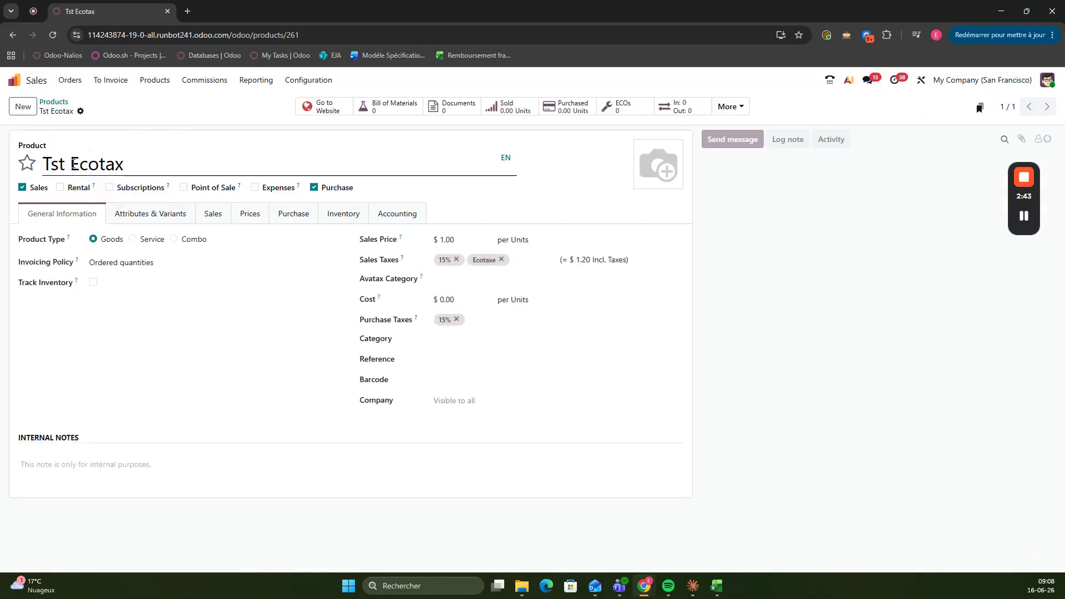
# Correct the product's name to "Test Ecotax" and save the product
pyautogui.click(54, 164)
pyautogui.write('e')
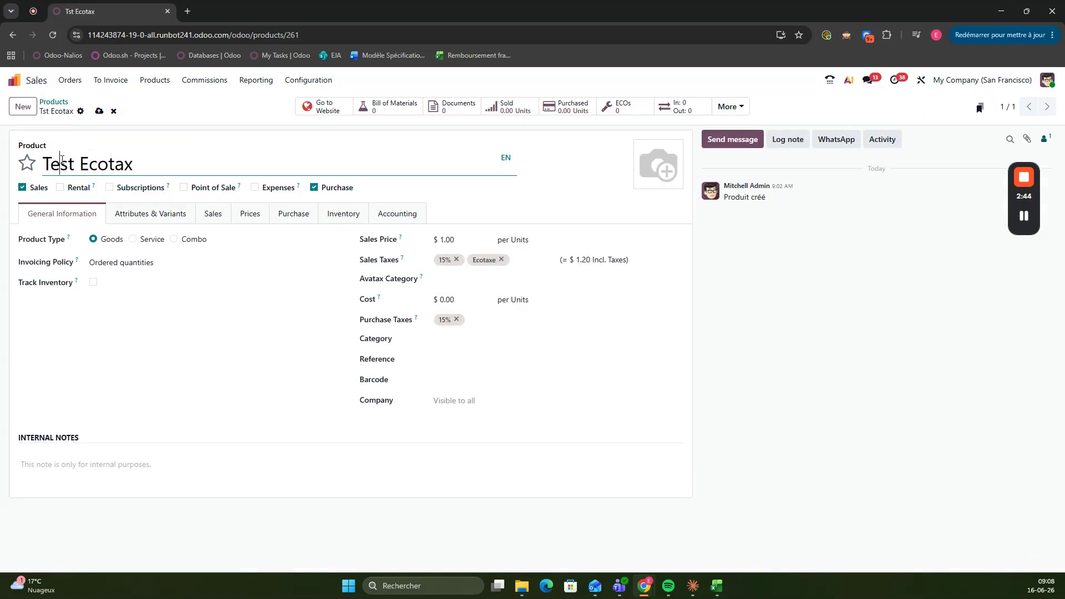
pyautogui.click(99, 111)
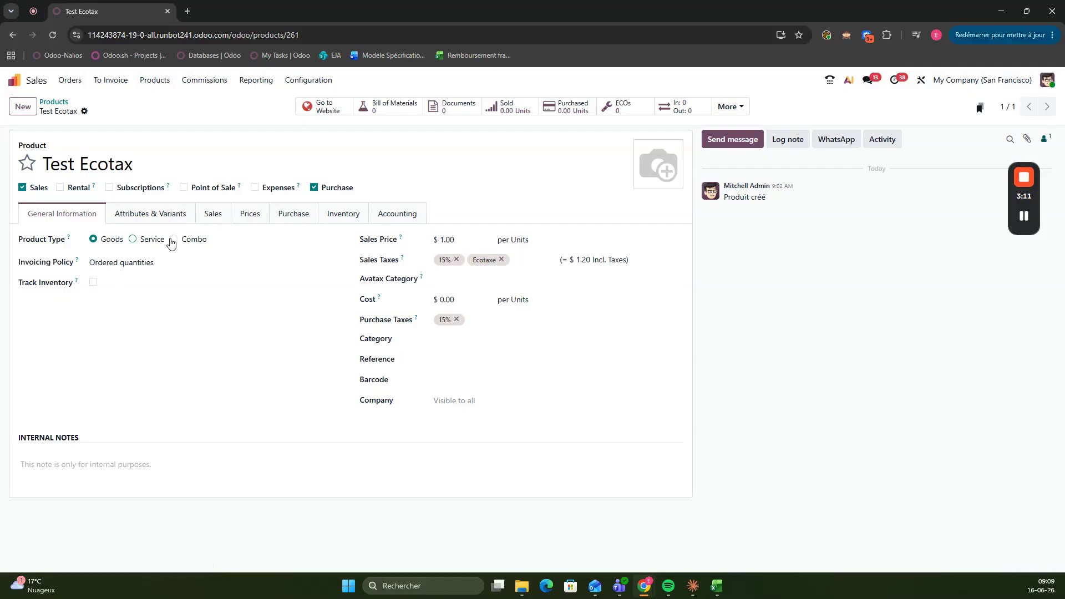
# Create a new sales quotation with Acme Corporation as the customer
pyautogui.click(73, 81)
pyautogui.click(78, 102)
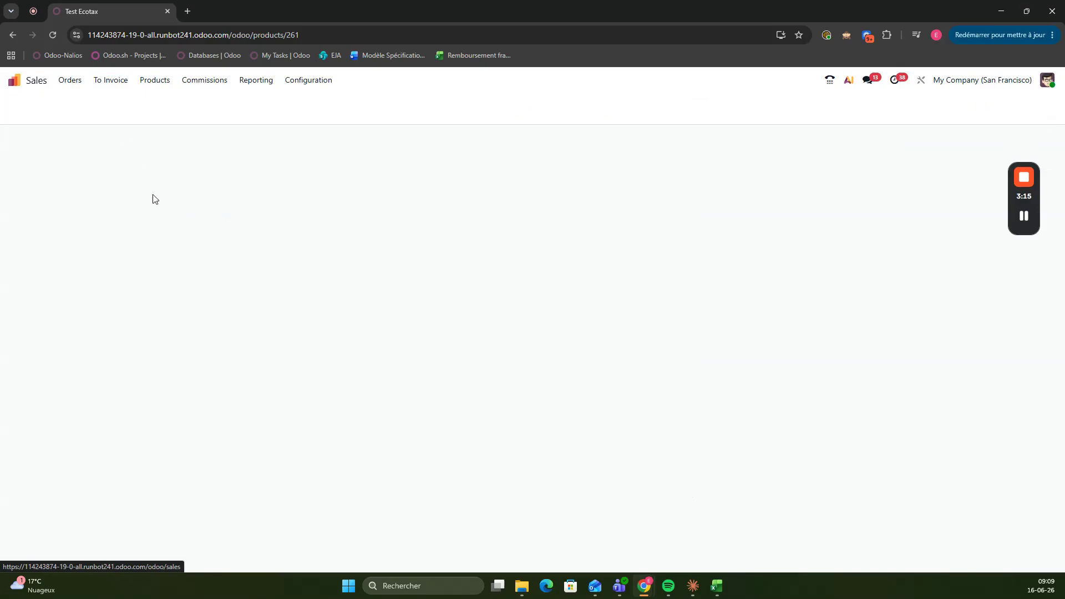
pyautogui.click(33, 111)
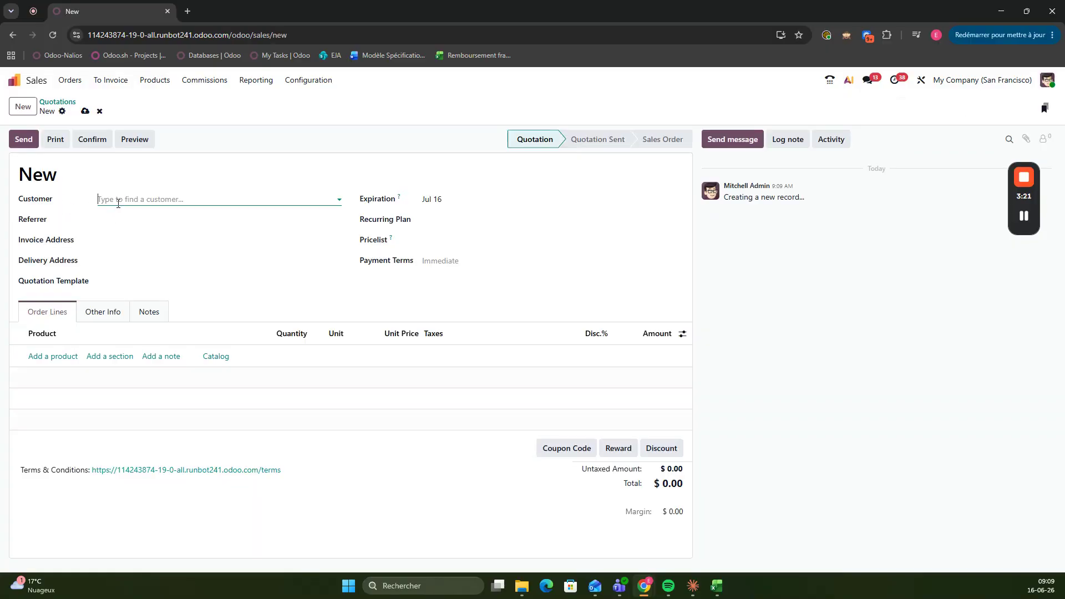
pyautogui.click(118, 204)
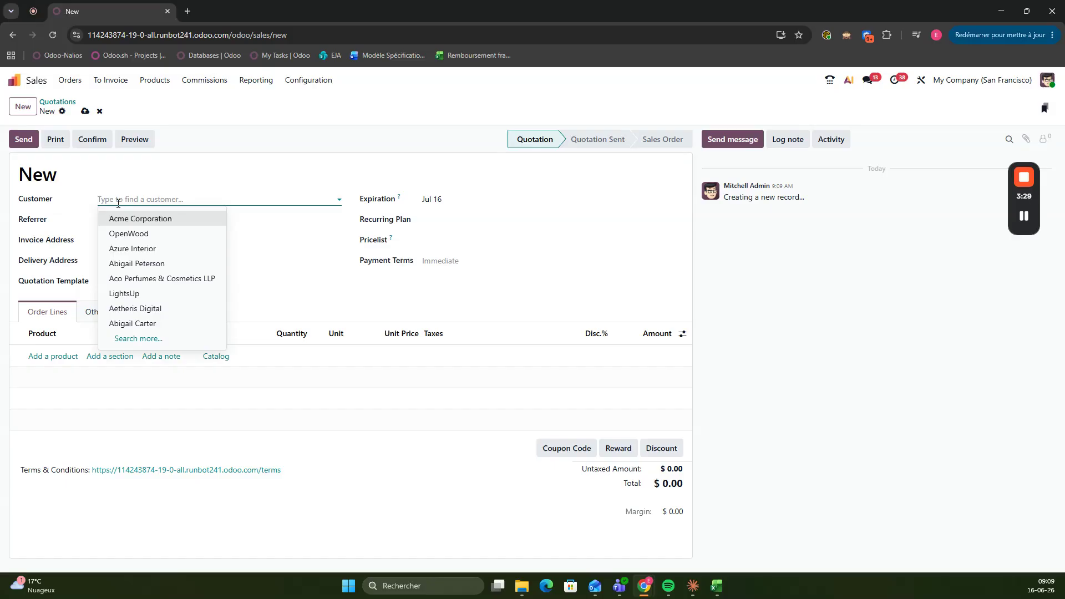
pyautogui.click(131, 219)
# Add the Test Ecotax product as an order line on the quotation
pyautogui.click(41, 404)
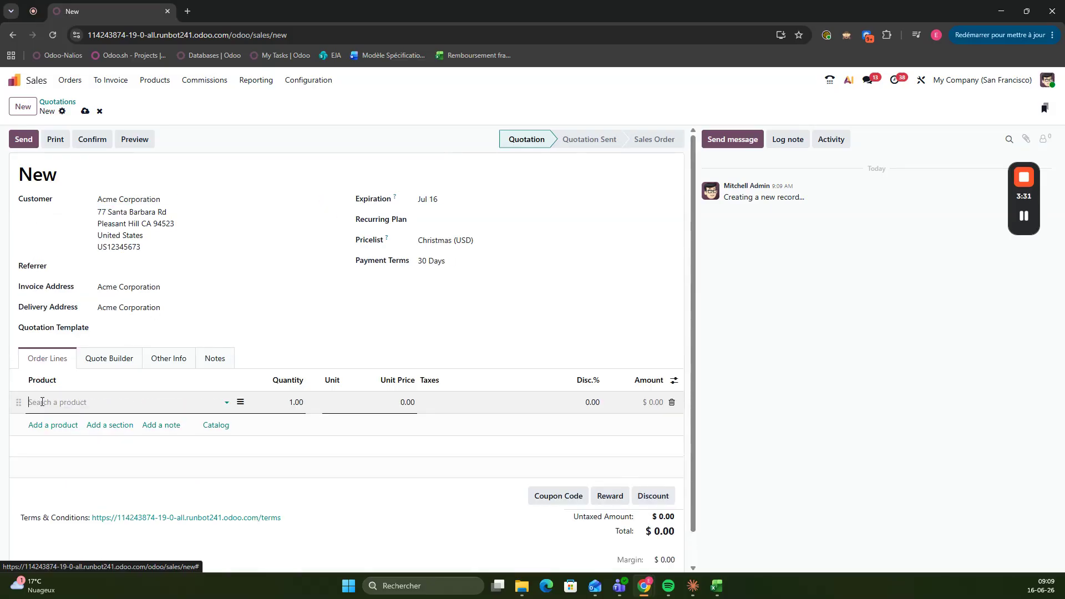
pyautogui.write('eco')
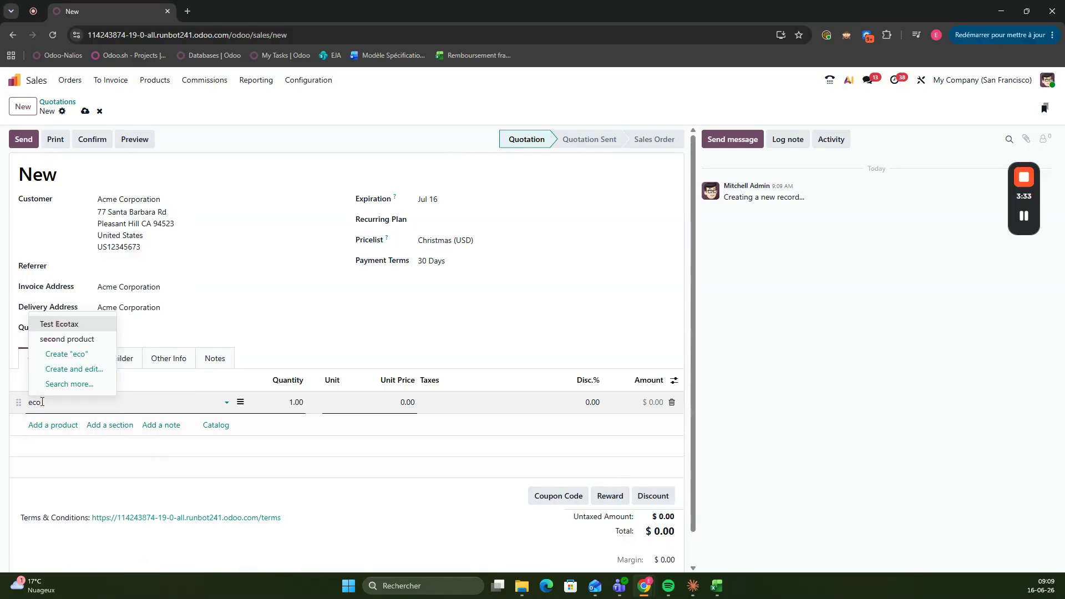
pyautogui.click(59, 324)
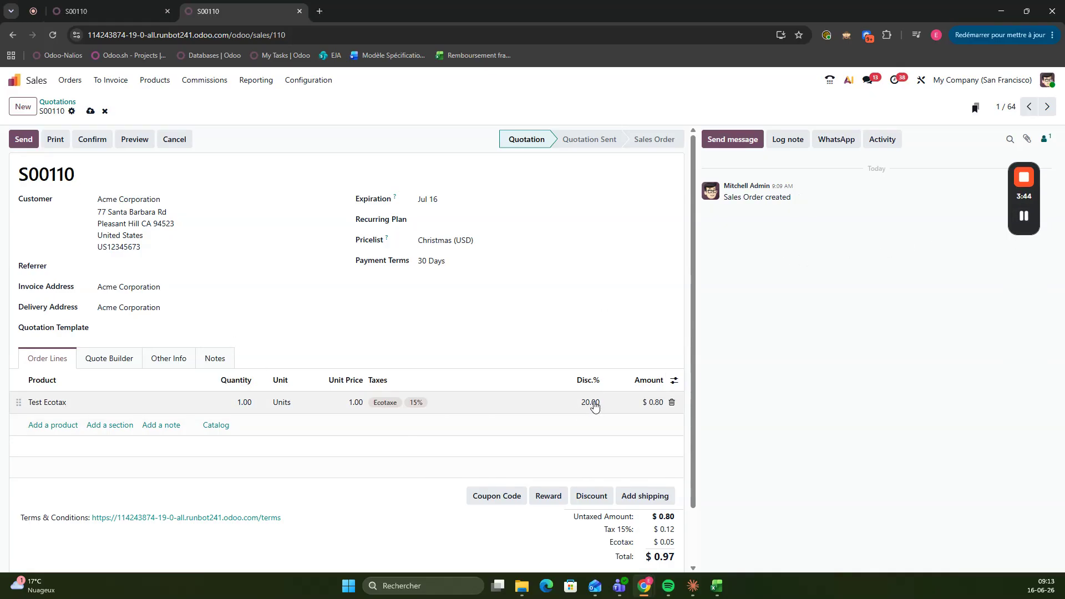
# Remove the discount from the Test Ecotax order line, save the quotation and review its tax totals
pyautogui.click(592, 403)
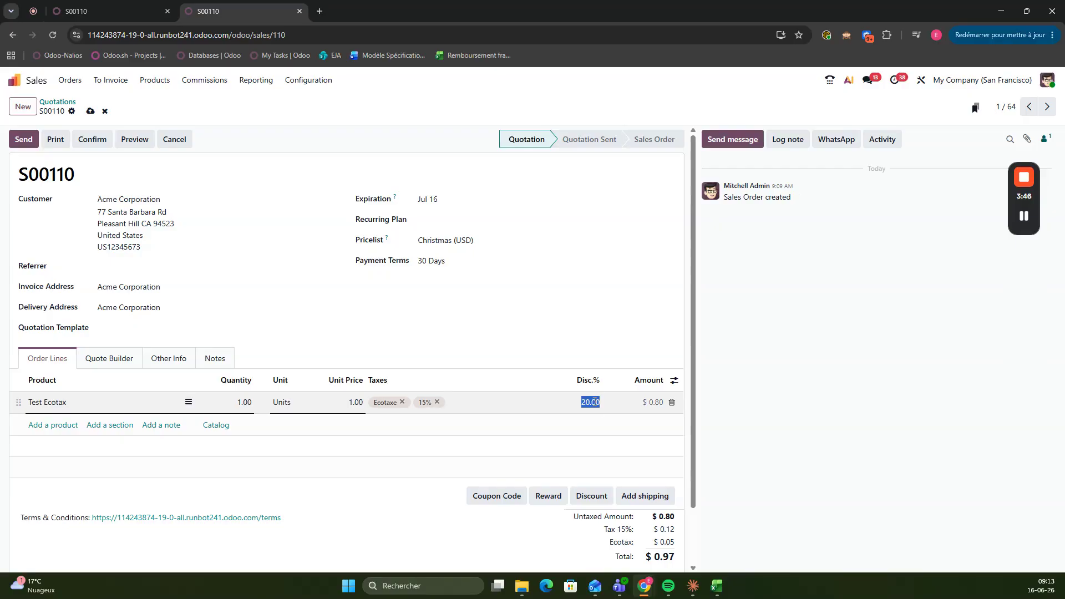
pyautogui.press('BackSpace')
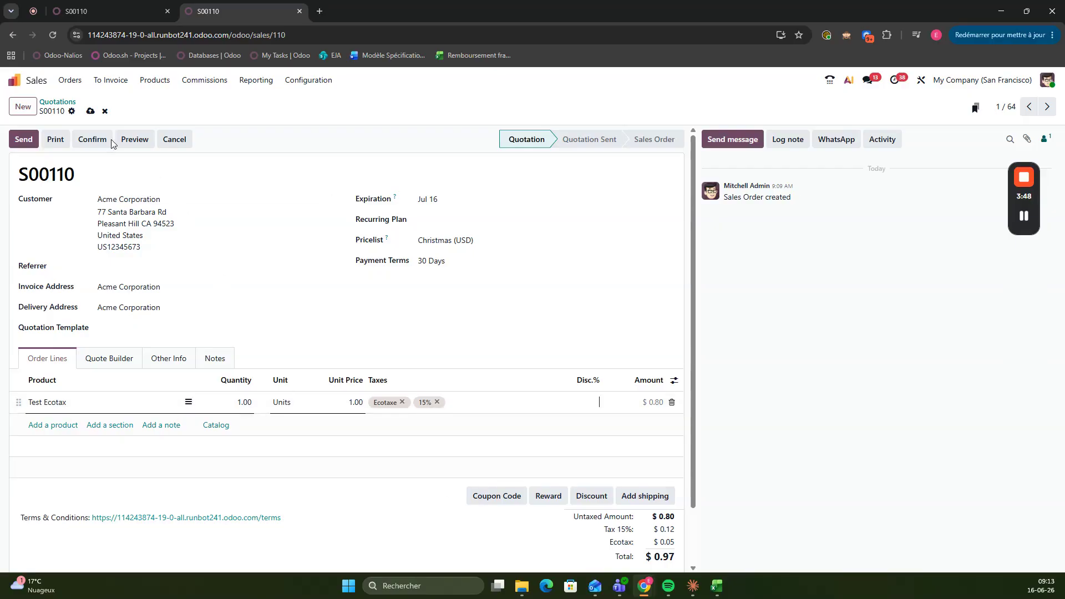
pyautogui.click(89, 111)
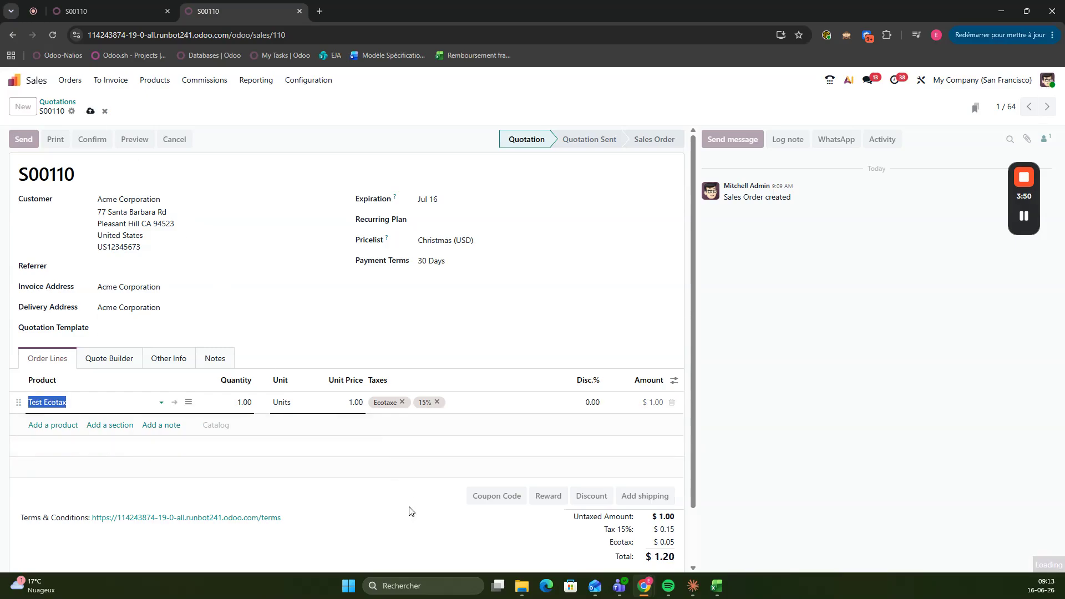
pyautogui.scroll(-2, 527, 505)
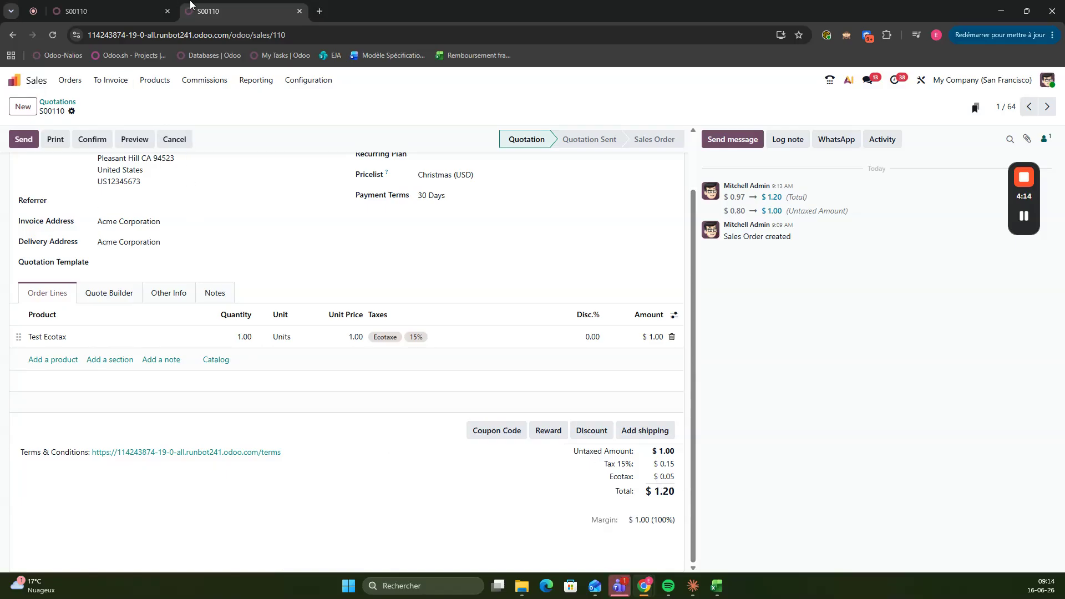
# Reorder the taxes list so Ecotaxe comes first and 15% not comes last, and review the Ecotaxe tax's advanced options
pyautogui.click(22, 80)
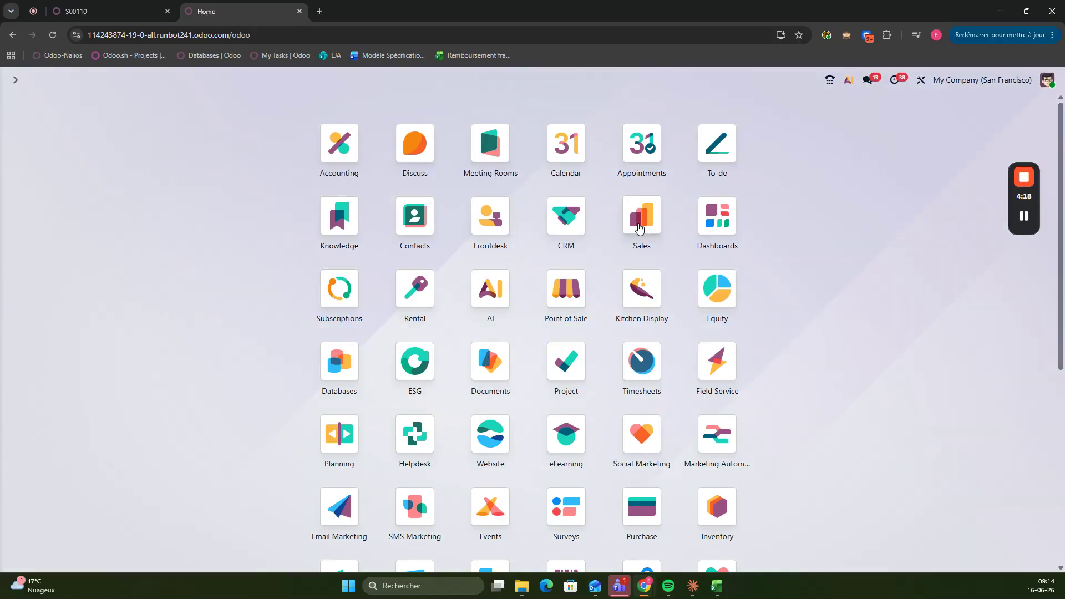
pyautogui.write('taxes')
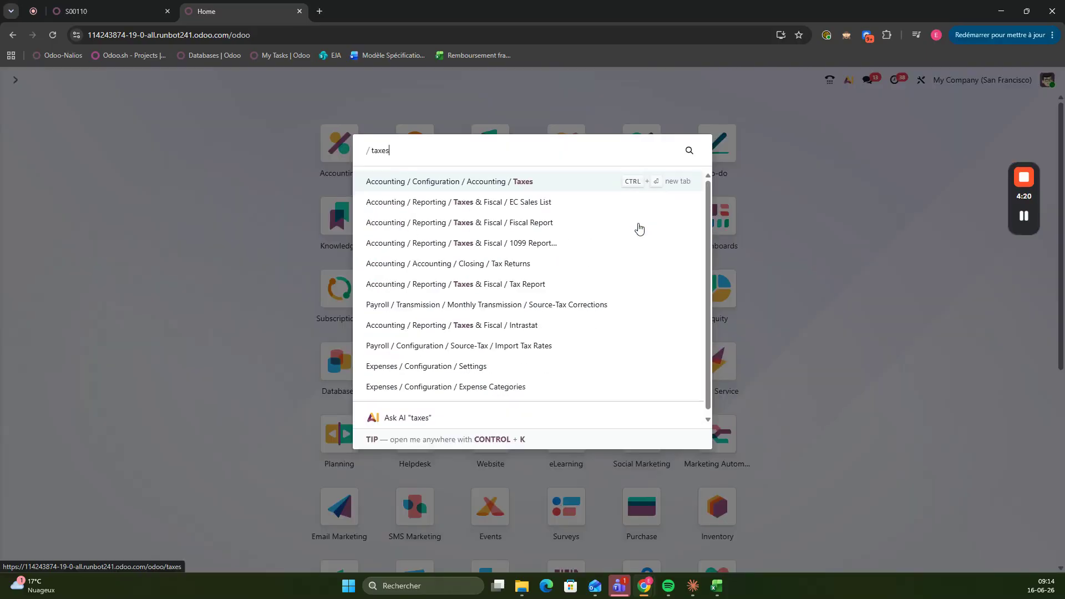
pyautogui.press('Return')
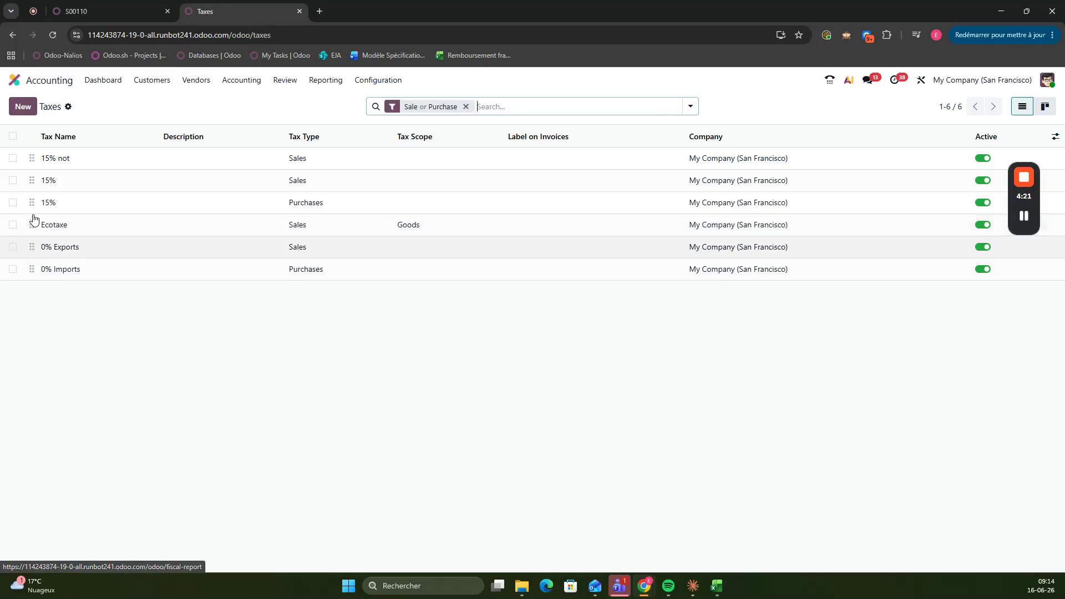
pyautogui.moveTo(34, 221); pyautogui.dragTo(30, 267)
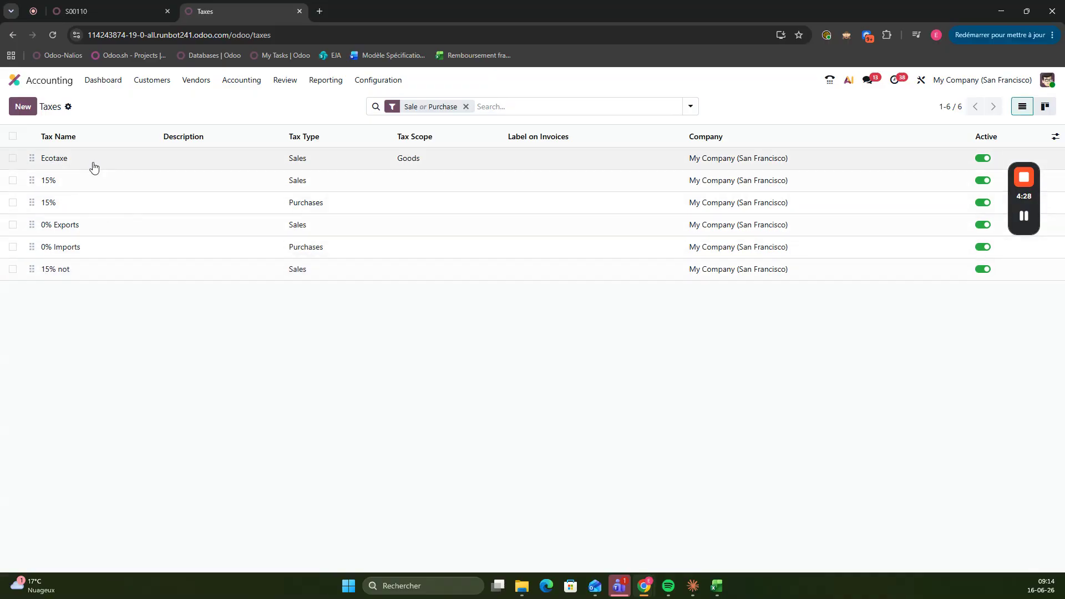
pyautogui.click(58, 158)
pyautogui.click(133, 240)
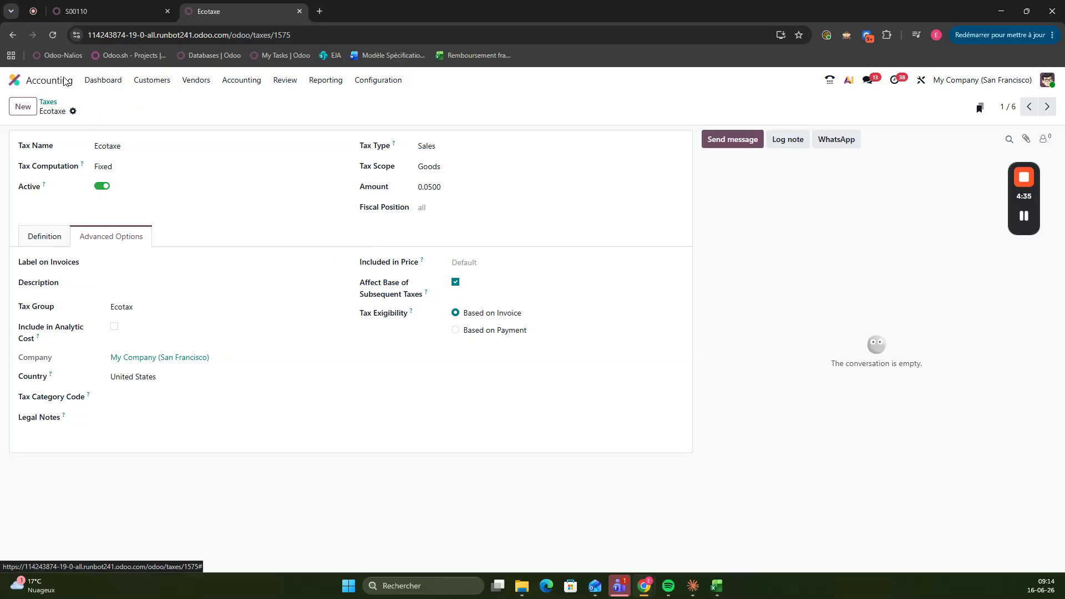
# Create another sales quotation with Acme Corporation as the customer
pyautogui.click(14, 80)
pyautogui.click(639, 211)
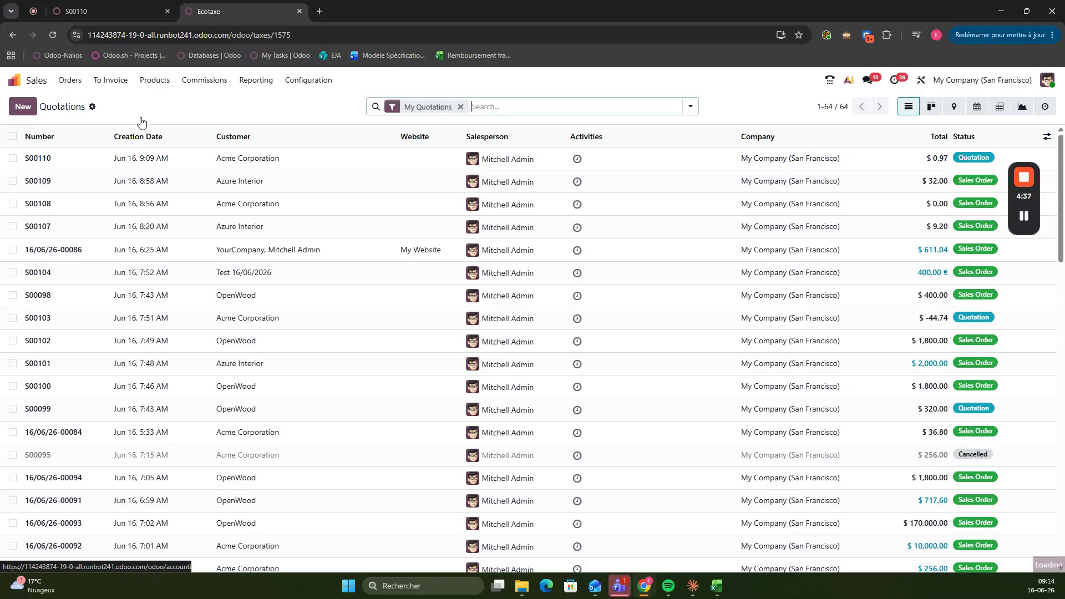
pyautogui.click(24, 110)
pyautogui.click(159, 200)
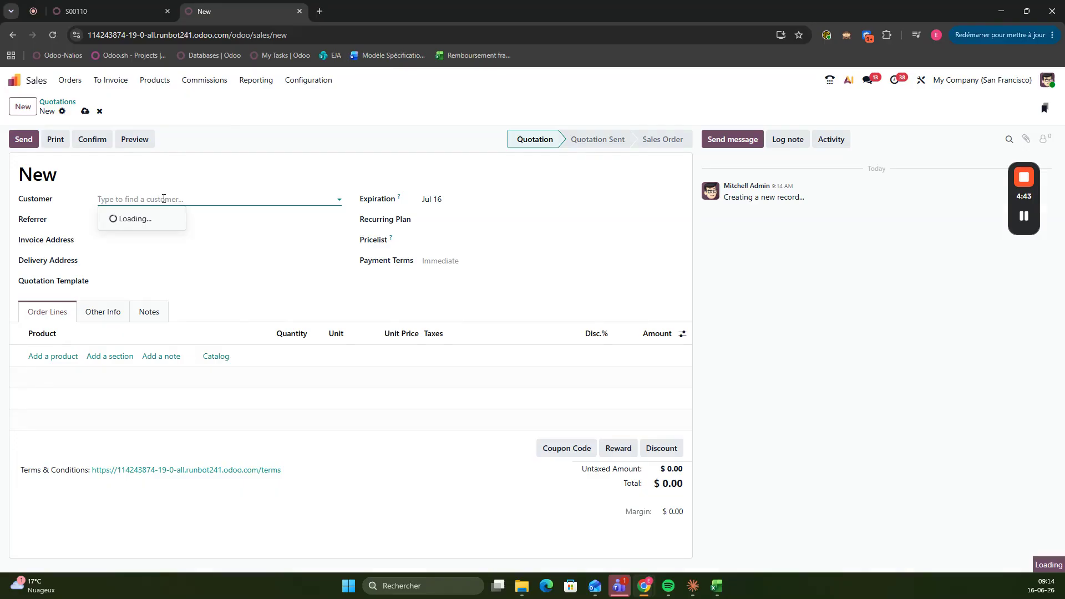
pyautogui.write('a')
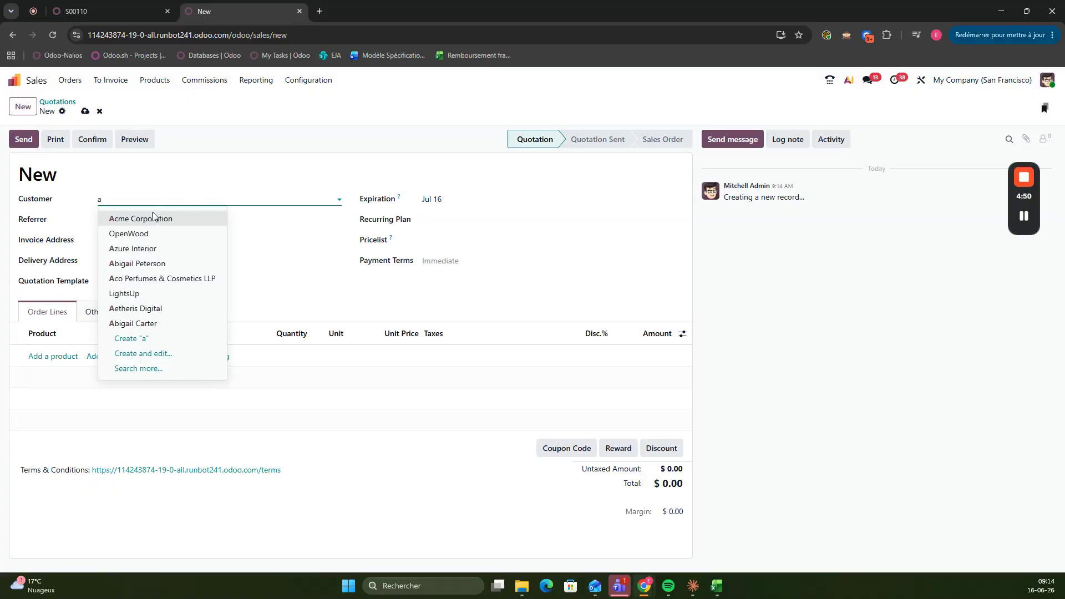
pyautogui.click(154, 218)
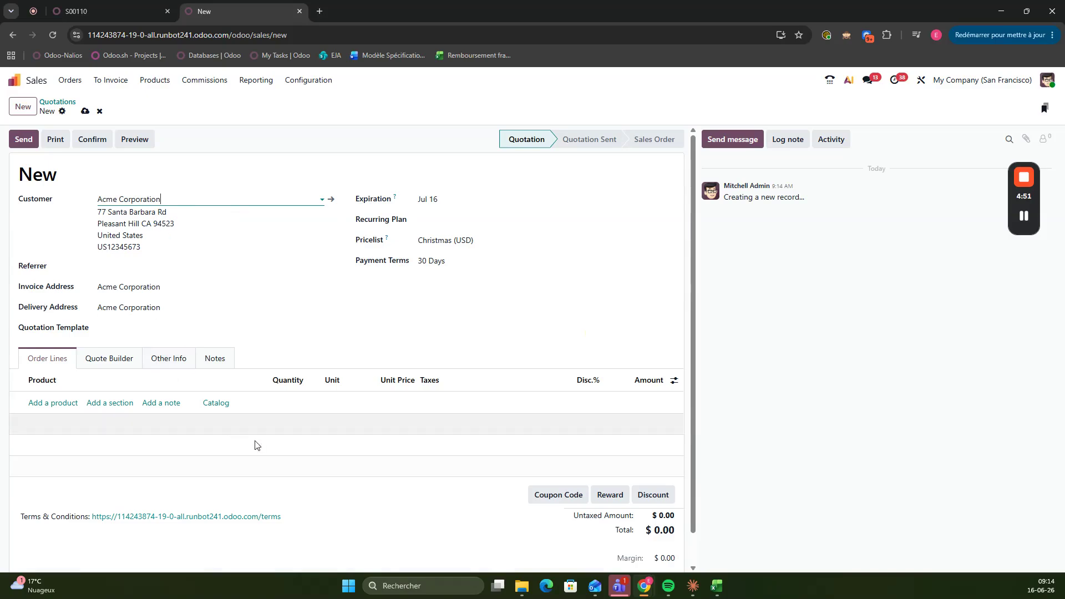
pyautogui.hotkey('ctrl', 'a')
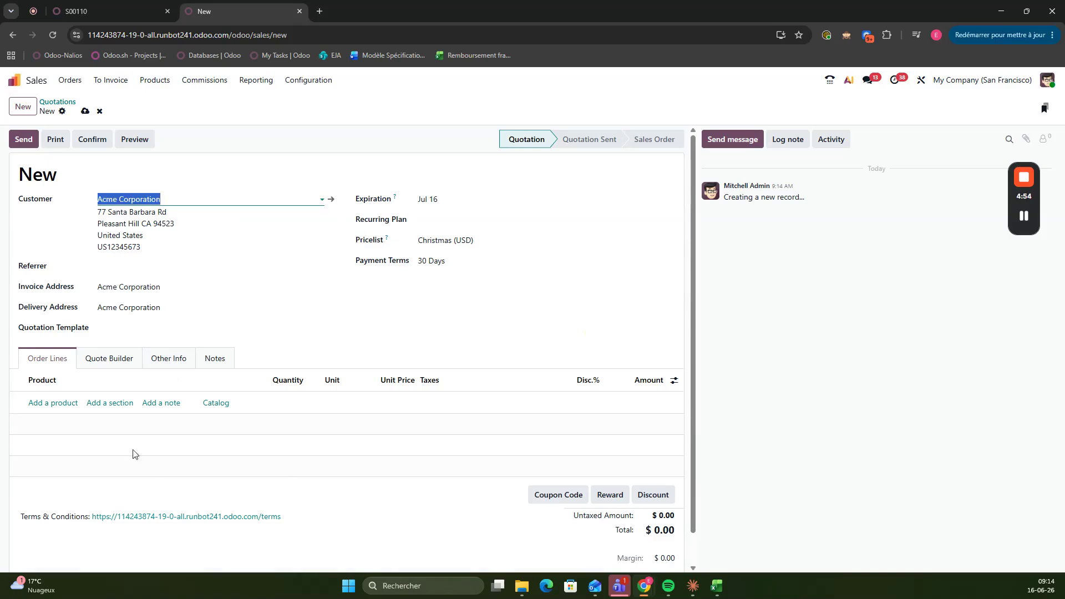
# Add the Test Ecotax product as an order line on the new quotation
pyautogui.click(58, 410)
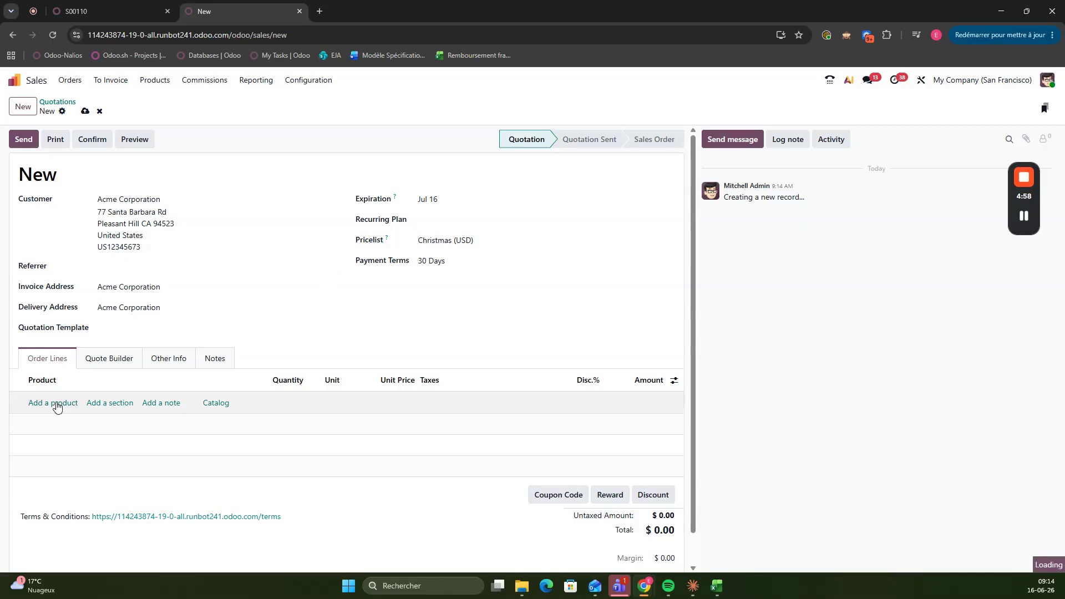
pyautogui.click(57, 405)
pyautogui.write('test')
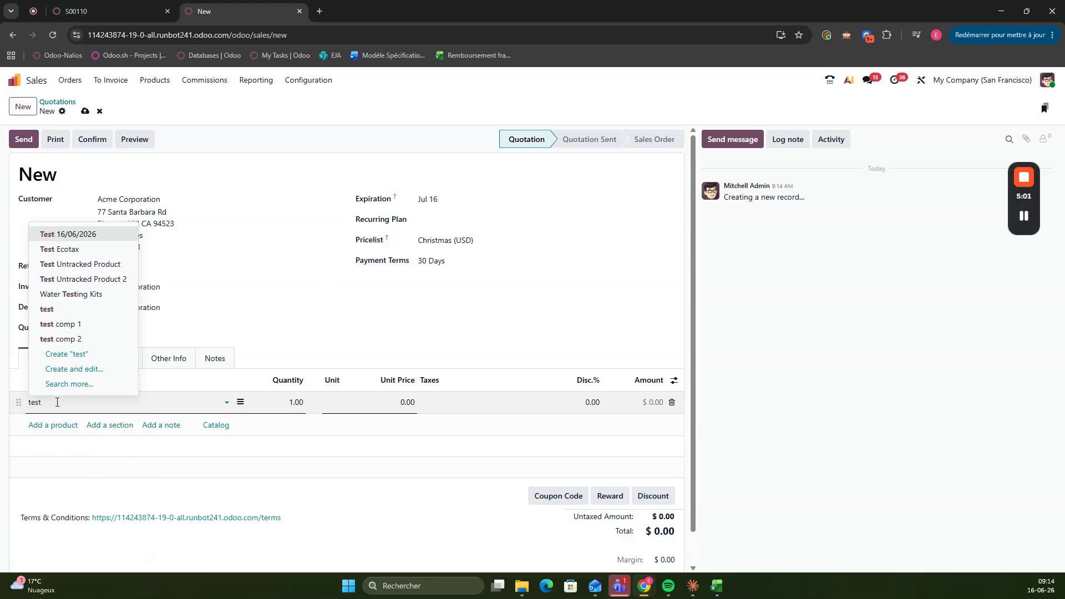
pyautogui.click(82, 251)
# Clear the discount on the Test Ecotax order line and save the new quotation
pyautogui.click(590, 402)
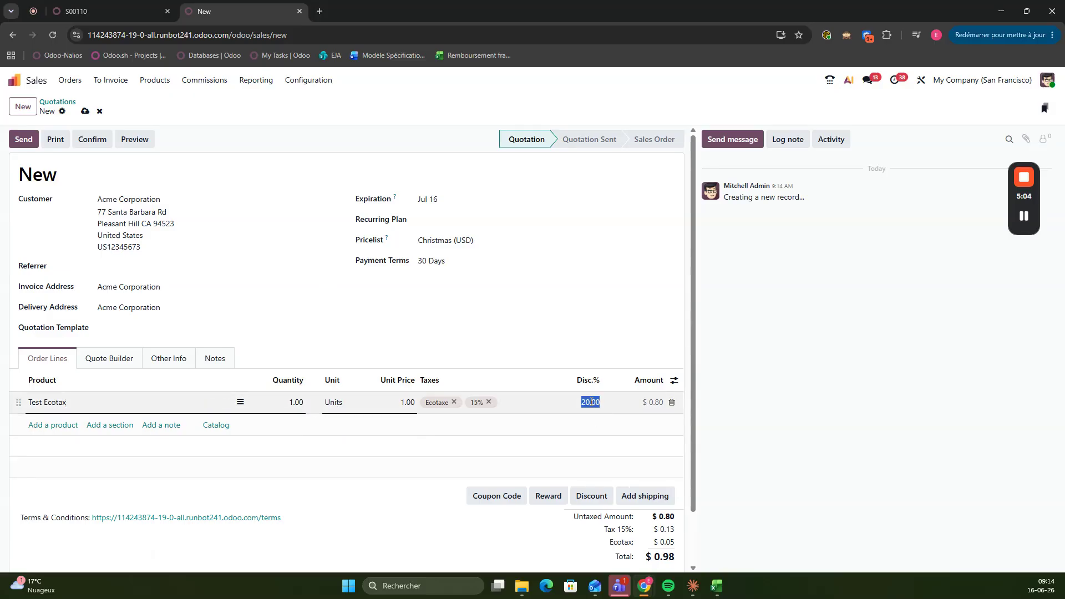
pyautogui.press('BackSpace')
pyautogui.click(423, 549)
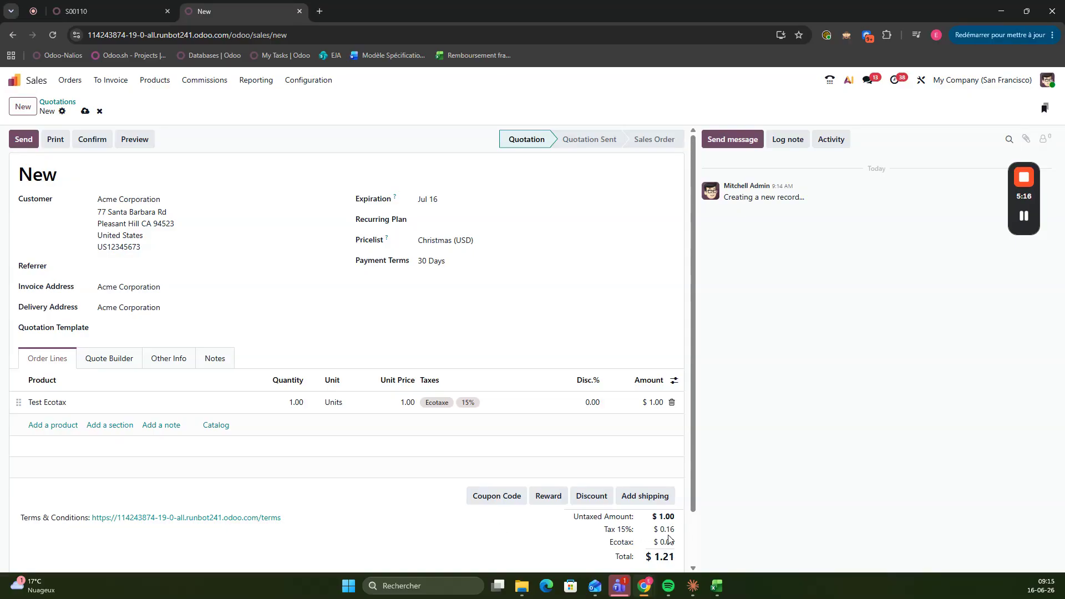
pyautogui.click(85, 110)
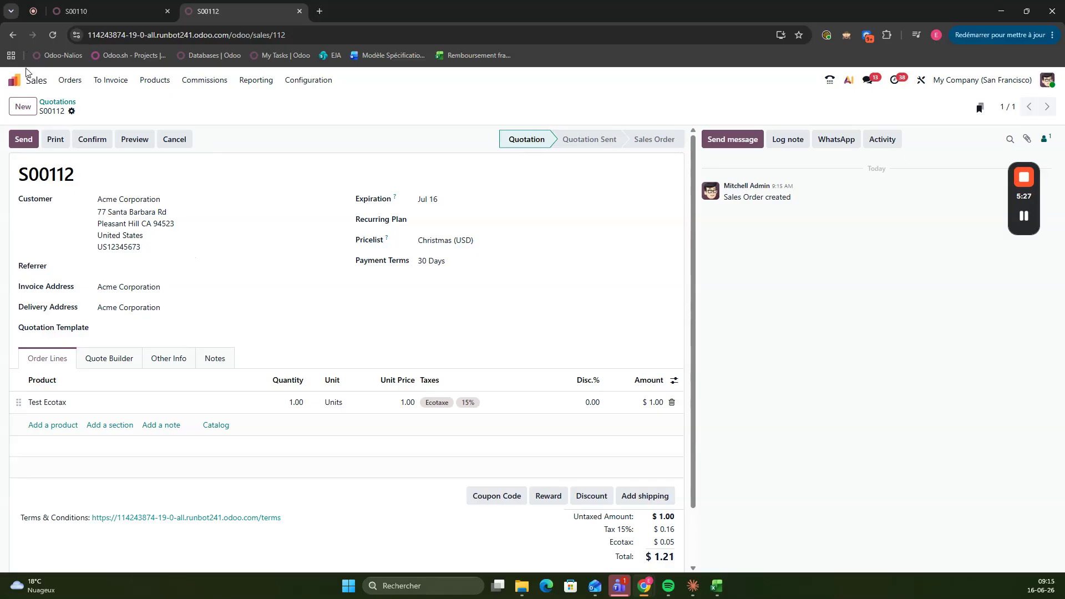
# Return to the taxes list and check where Ecotaxe sits in the tax order
pyautogui.click(16, 81)
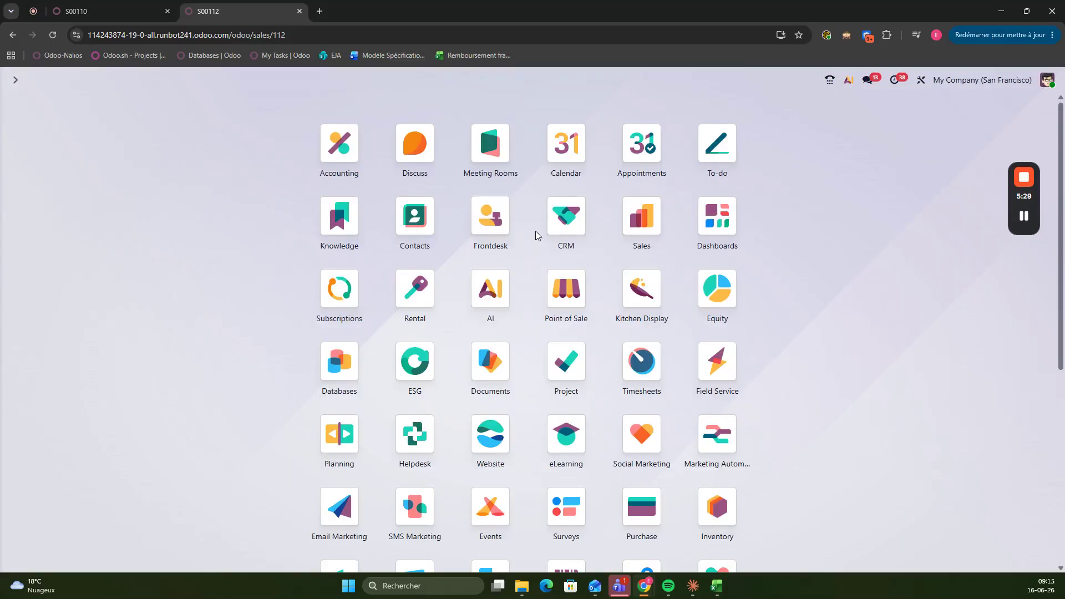
pyautogui.write('taxes')
pyautogui.press('Return')
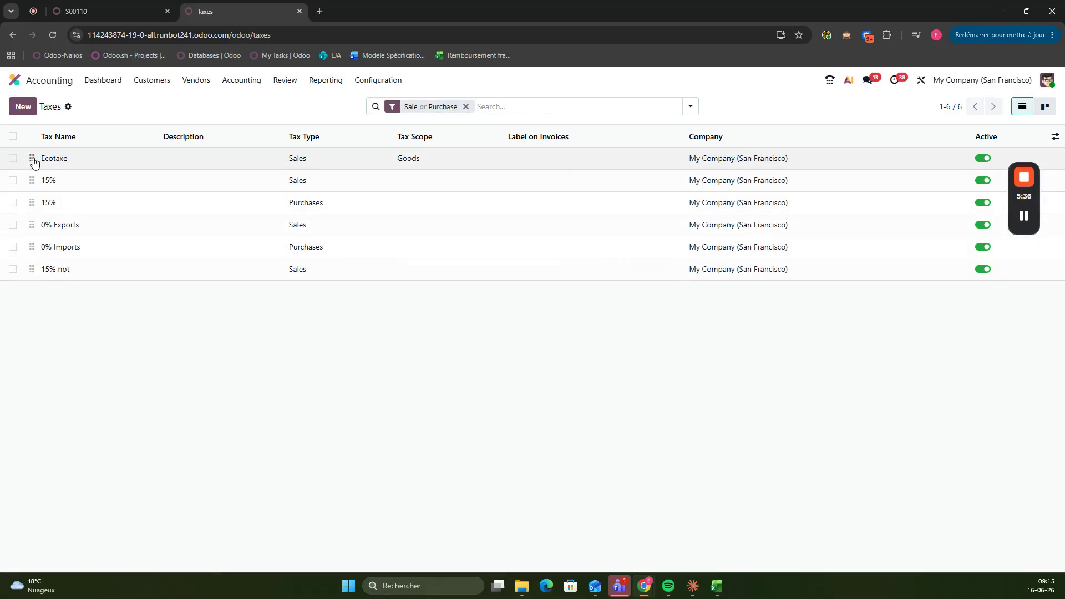
pyautogui.moveTo(31, 157); pyautogui.dragTo(39, 161)
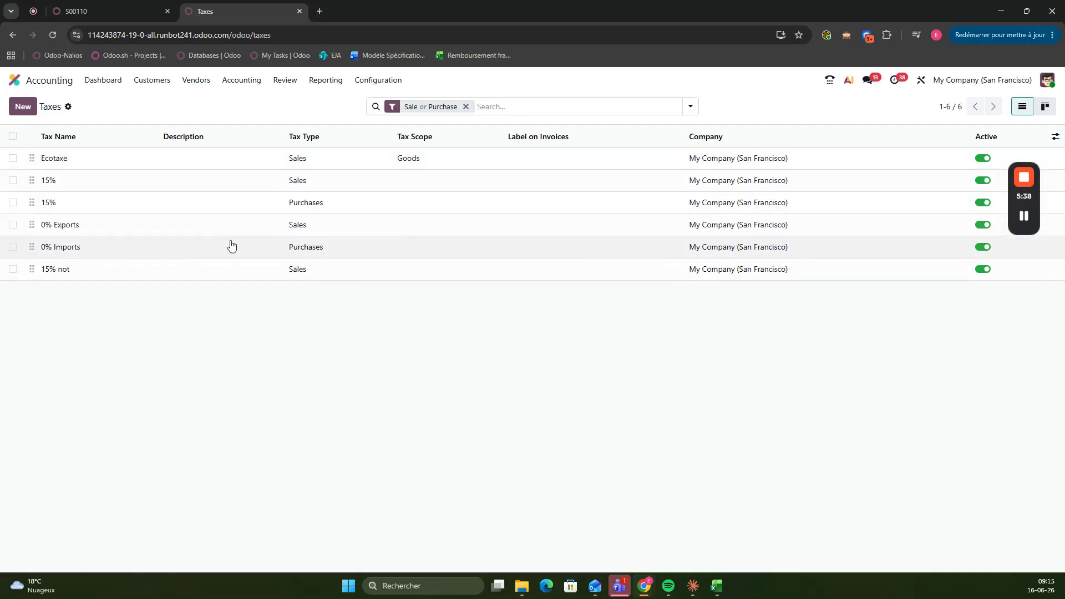